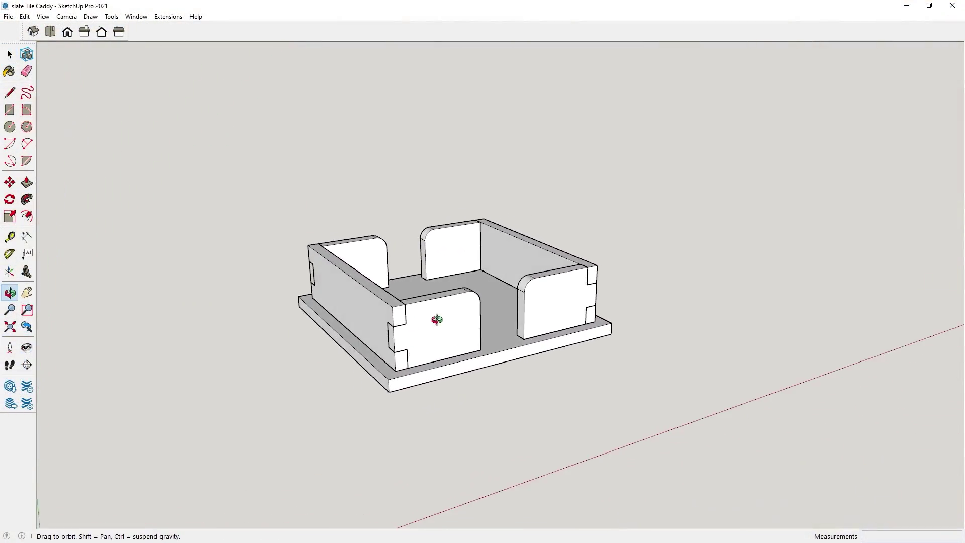
# Step: Orbit and zoom to view the tile caddy from above and from the front
pyautogui.press('o')
pyautogui.moveTo(576, 238); pyautogui.dragTo(387, 323)
pyautogui.press('space')
pyautogui.scroll(4, 614, 377)
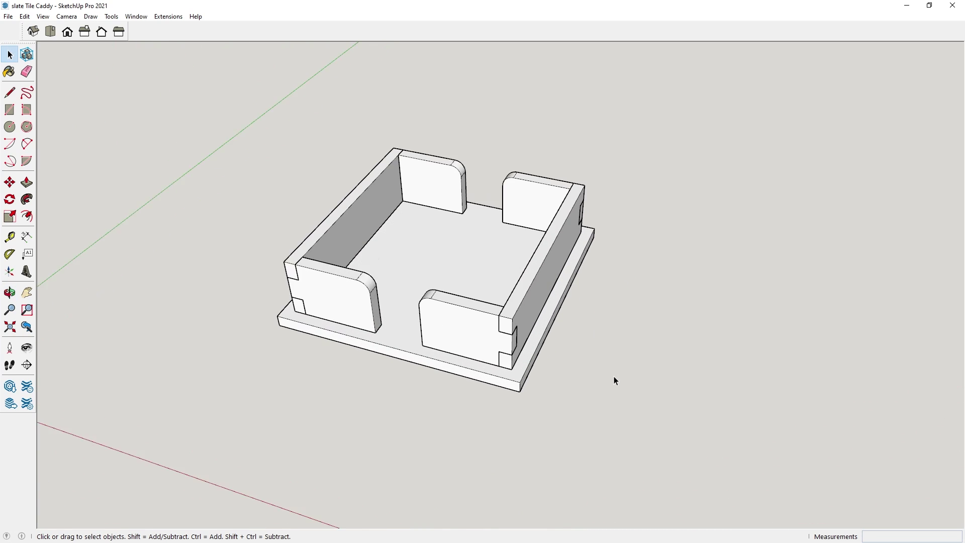
pyautogui.moveTo(632, 285); pyautogui.dragTo(692, 316, button='middle')
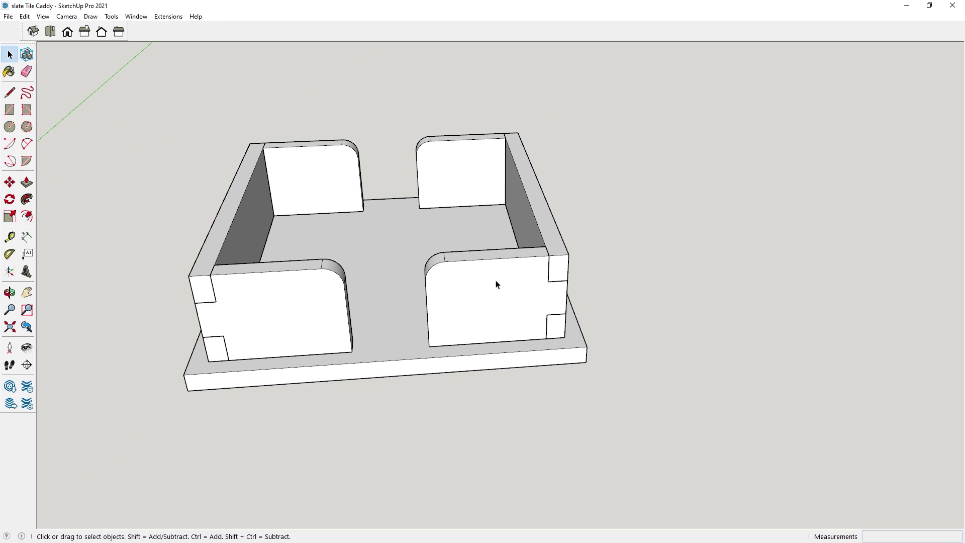
pyautogui.scroll(-2, 607, 261)
pyautogui.scroll(2, 397, 251)
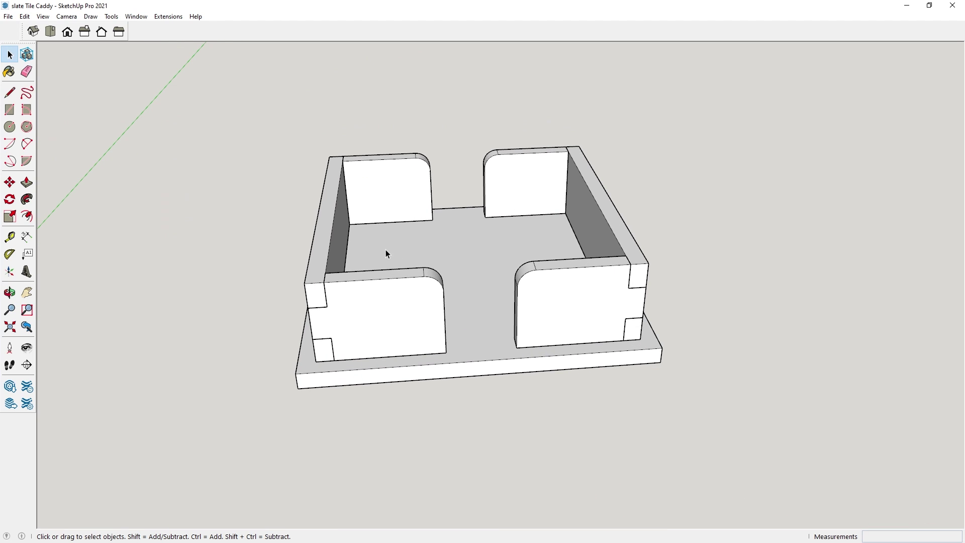
pyautogui.moveTo(386, 253); pyautogui.dragTo(489, 241, button='middle')
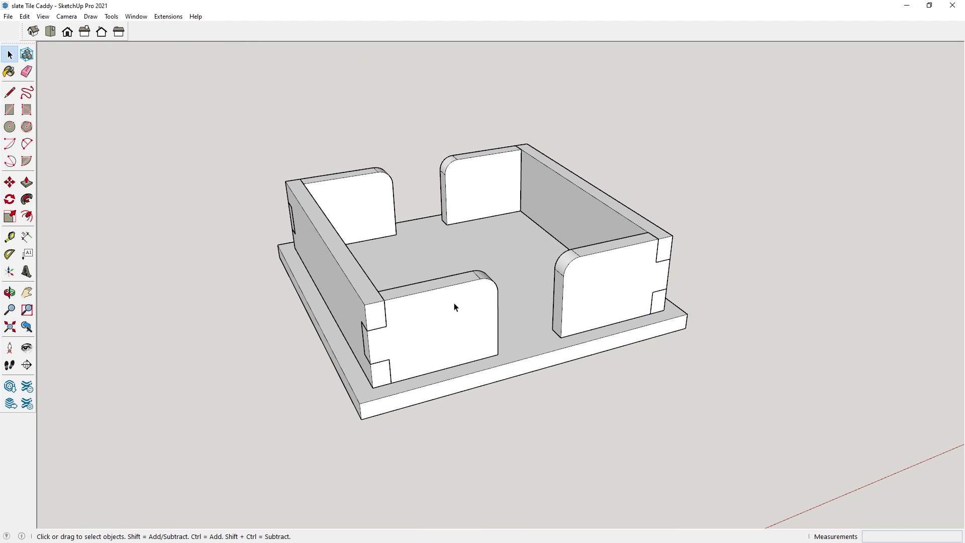
pyautogui.scroll(1, 455, 306)
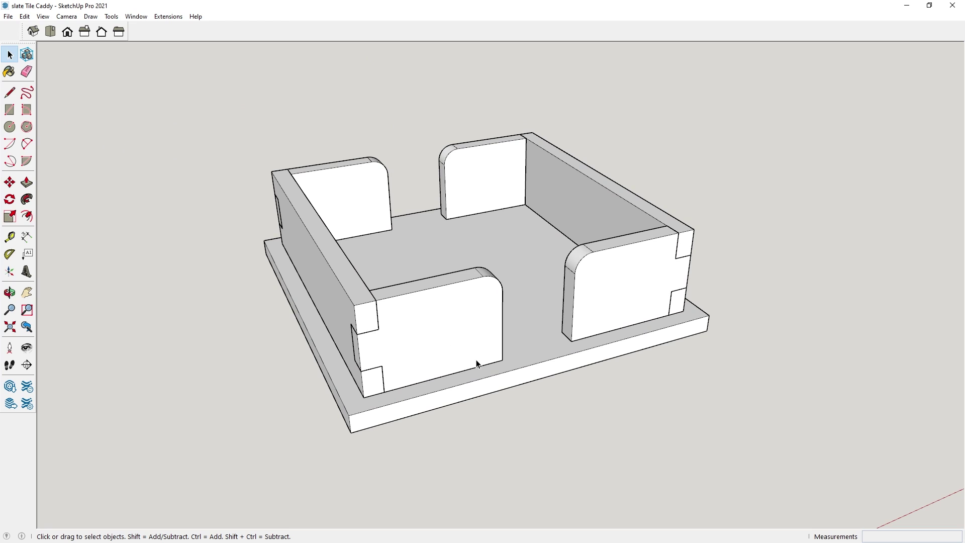
pyautogui.scroll(2, 446, 369)
# Step: Orbit beneath the caddy to inspect the base's slotted underside, then back to the front
pyautogui.moveTo(262, 336); pyautogui.dragTo(404, 292, button='middle')
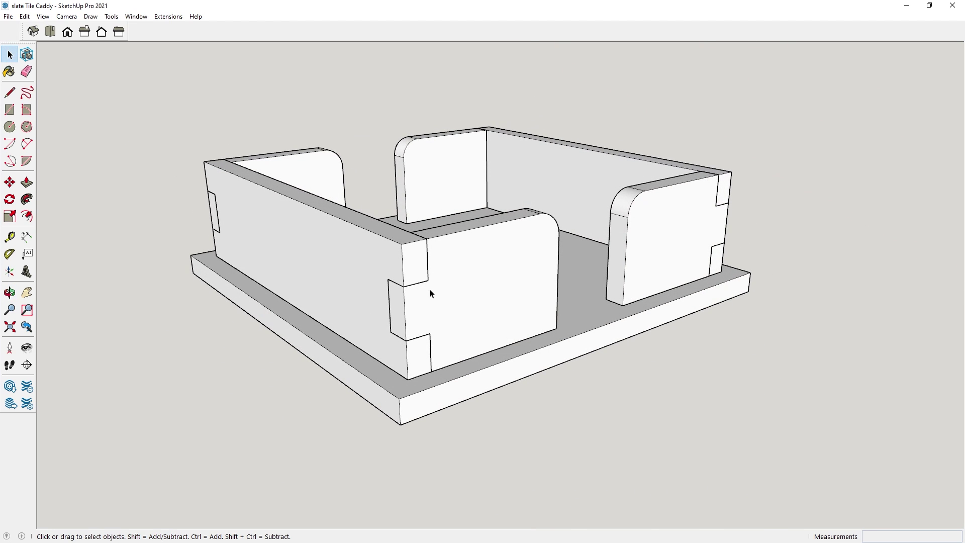
pyautogui.moveTo(534, 341); pyautogui.dragTo(404, 189, button='middle')
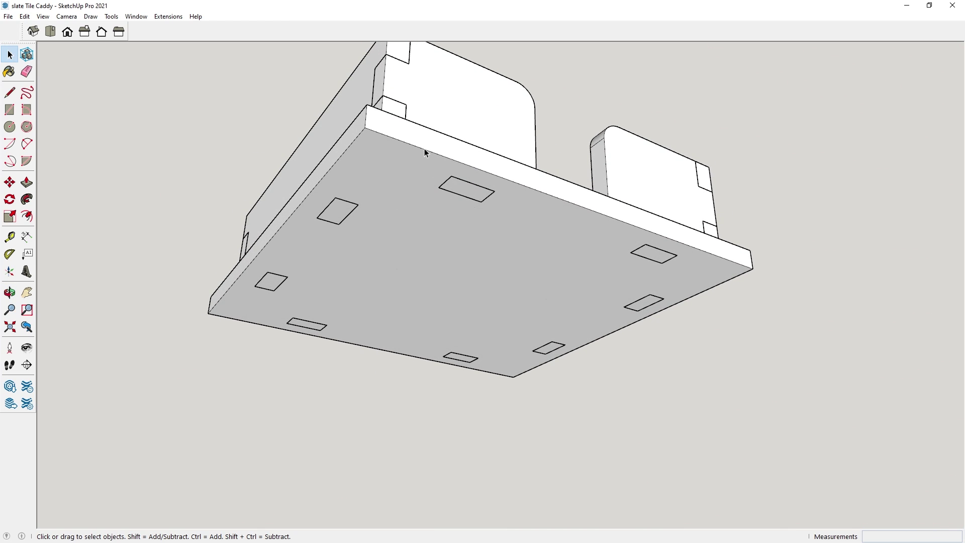
pyautogui.moveTo(424, 150); pyautogui.dragTo(275, 336, button='middle')
# Step: Look down into the caddy from a high corner and square up a top-down view
pyautogui.moveTo(683, 311); pyautogui.dragTo(610, 381, button='middle')
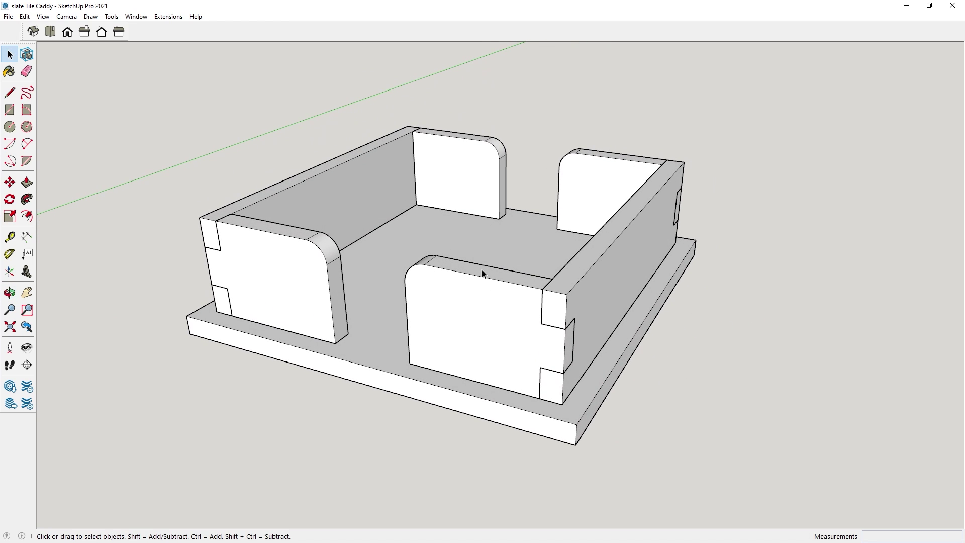
pyautogui.moveTo(481, 269); pyautogui.dragTo(327, 429, button='middle')
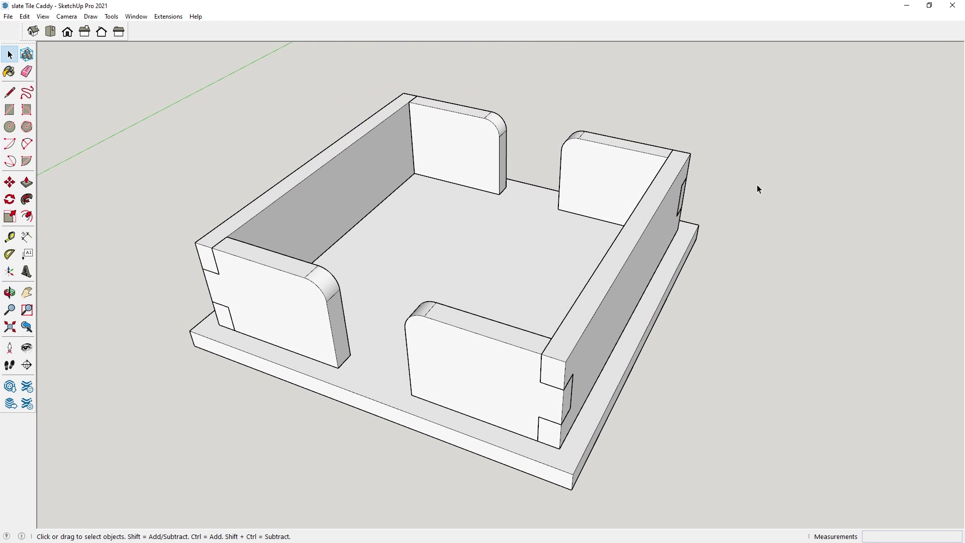
pyautogui.moveTo(319, 388); pyautogui.dragTo(378, 315, button='middle')
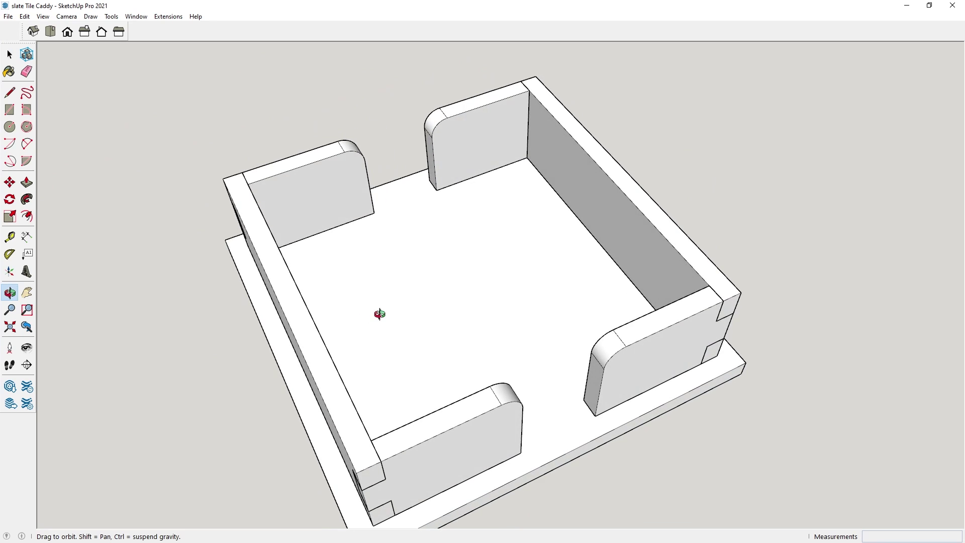
pyautogui.moveTo(312, 248); pyautogui.dragTo(408, 451, button='middle')
pyautogui.scroll(1, 369, 475)
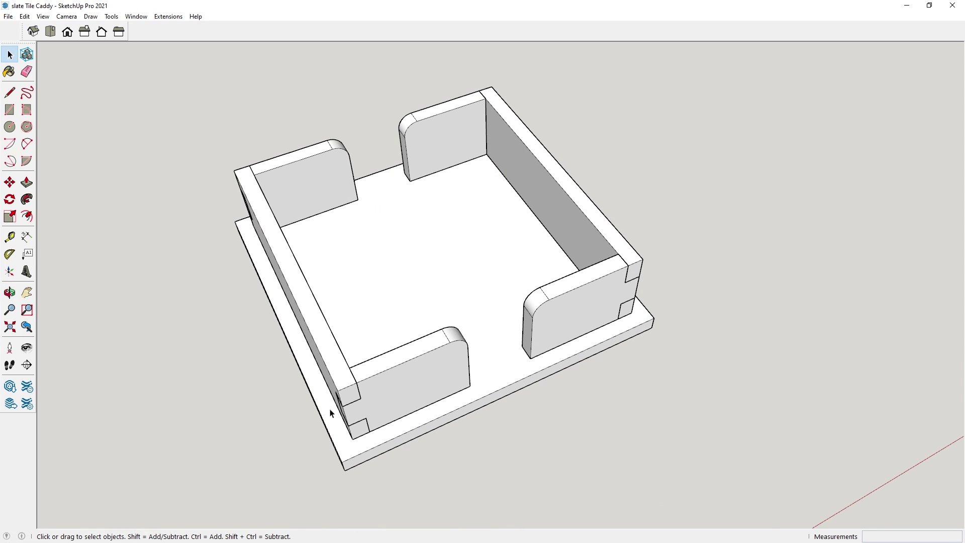
pyautogui.moveTo(514, 423); pyautogui.dragTo(549, 336, button='middle')
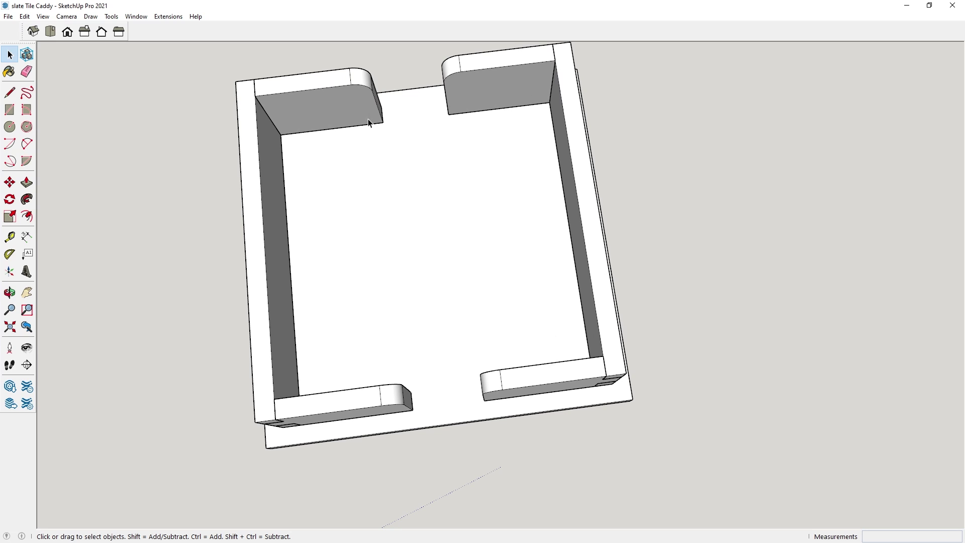
pyautogui.moveTo(634, 359); pyautogui.dragTo(515, 284, button='middle')
pyautogui.moveTo(703, 470); pyautogui.dragTo(762, 287, button='middle')
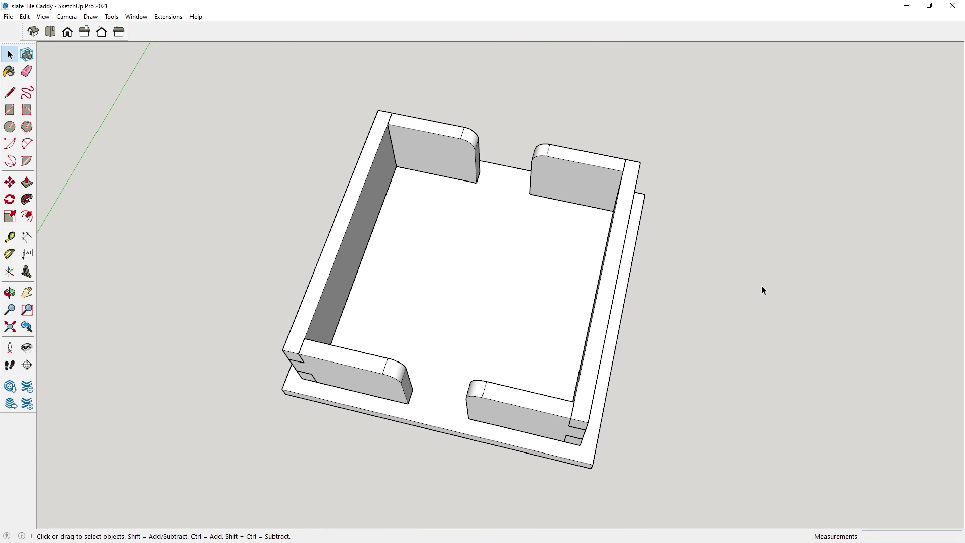
pyautogui.moveTo(459, 366); pyautogui.dragTo(561, 330, button='middle')
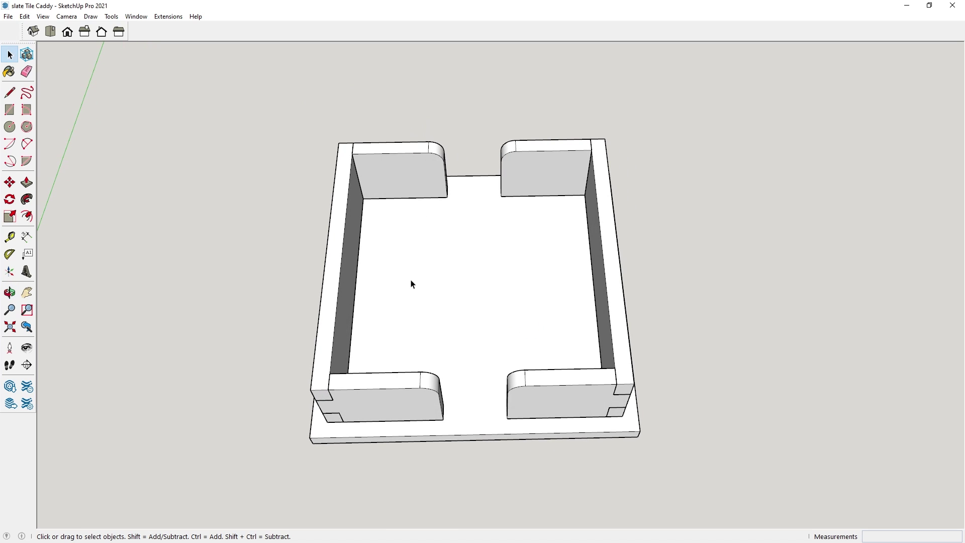
# Step: Orbit to lower oblique views of the caddy and zoom in closer
pyautogui.moveTo(463, 432); pyautogui.dragTo(527, 345, button='middle')
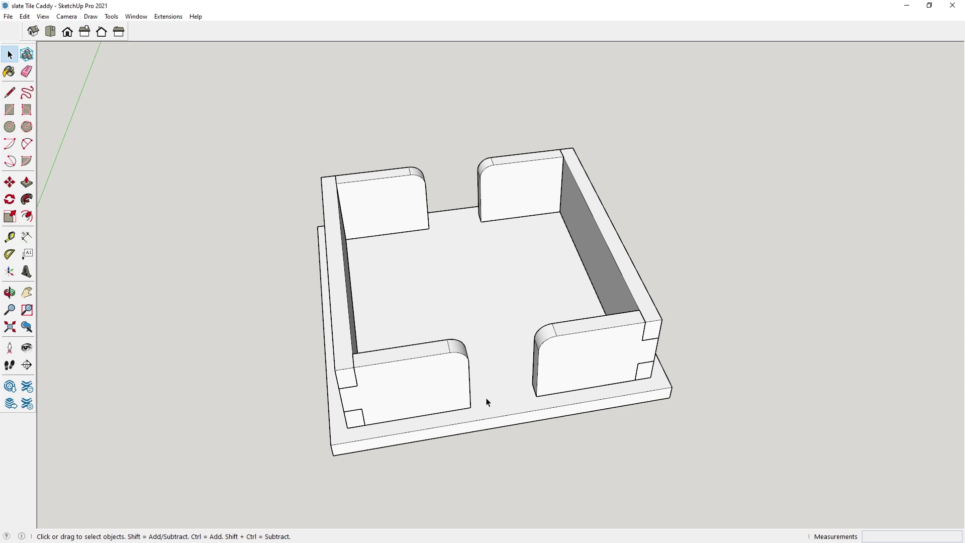
pyautogui.moveTo(643, 396); pyautogui.dragTo(599, 405, button='middle')
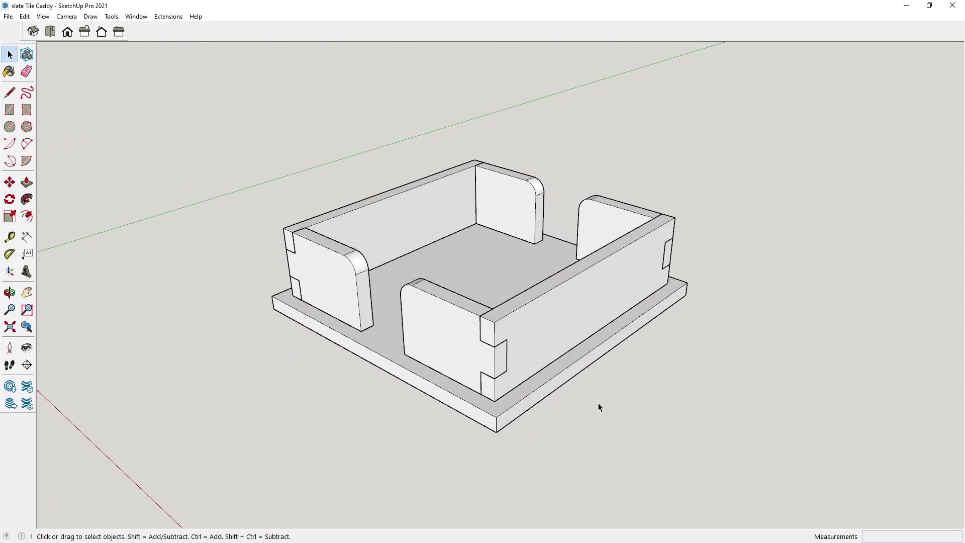
pyautogui.scroll(2, 560, 396)
pyautogui.scroll(3, 436, 373)
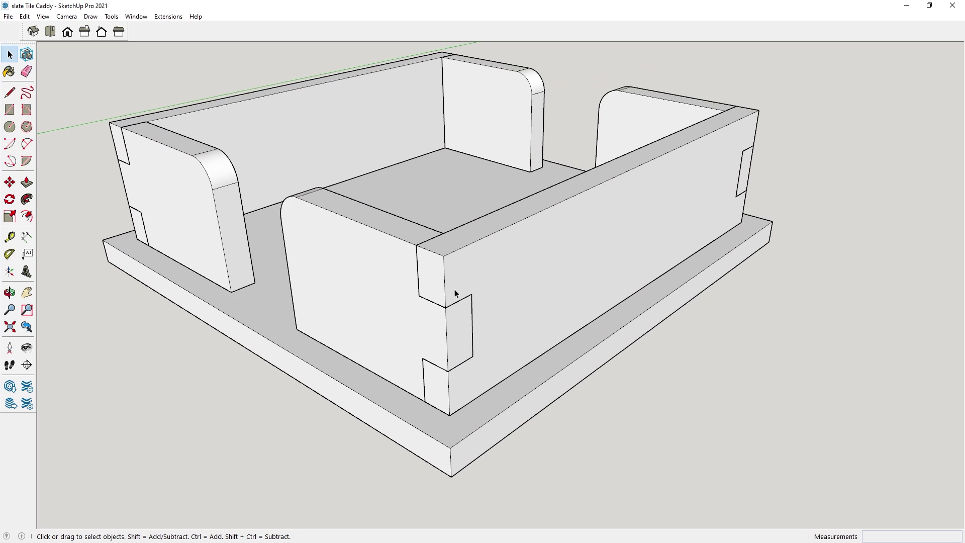
pyautogui.scroll(1, 471, 415)
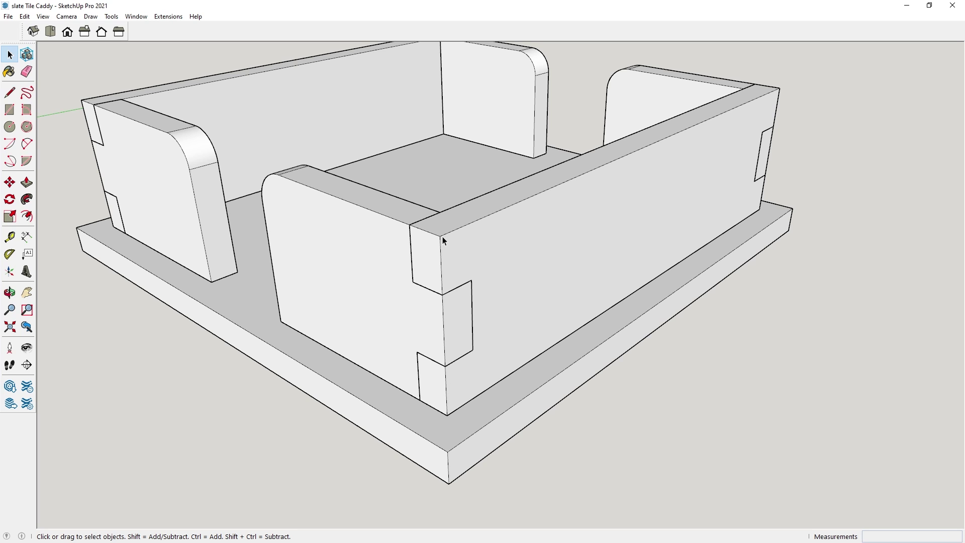
pyautogui.scroll(3, 323, 286)
pyautogui.moveTo(324, 286); pyautogui.dragTo(431, 317, button='middle')
pyautogui.tripleClick(430, 317)
pyautogui.scroll(-4, 453, 320)
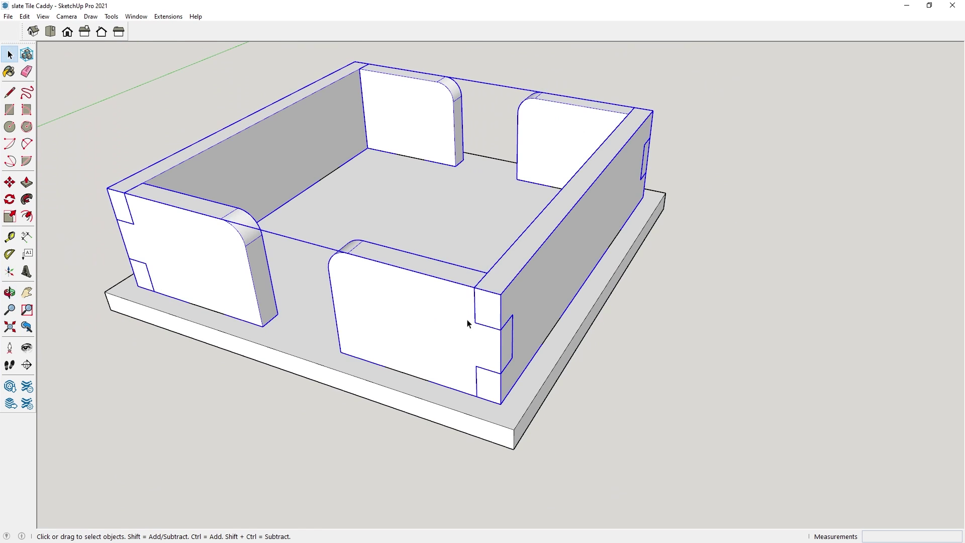
pyautogui.press('m')
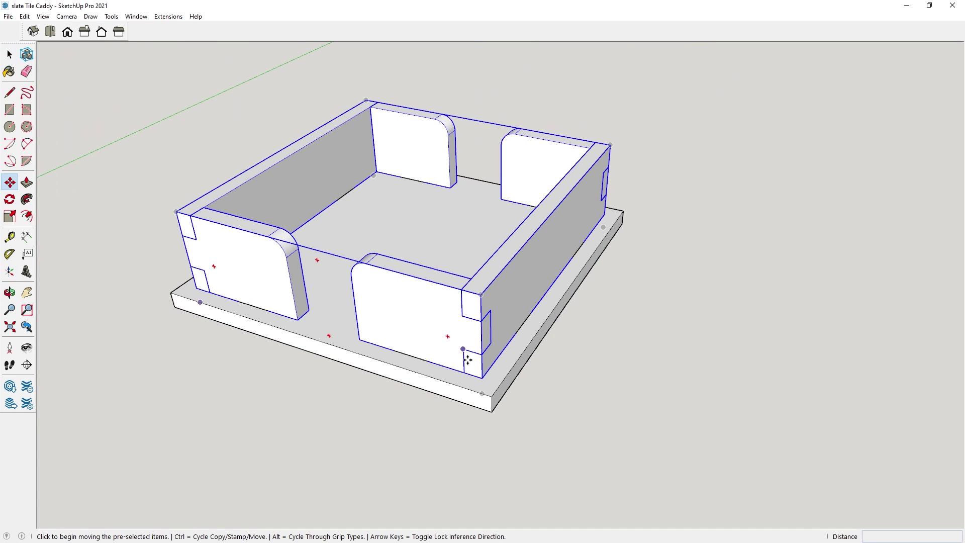
pyautogui.click(468, 359)
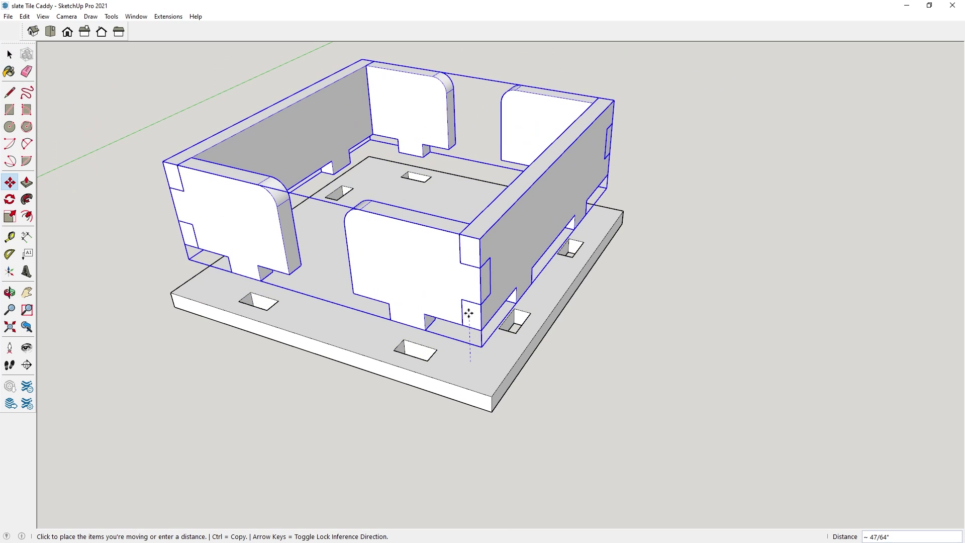
pyautogui.click(469, 309)
pyautogui.moveTo(469, 309); pyautogui.dragTo(490, 313, button='middle')
pyautogui.scroll(4, 497, 309)
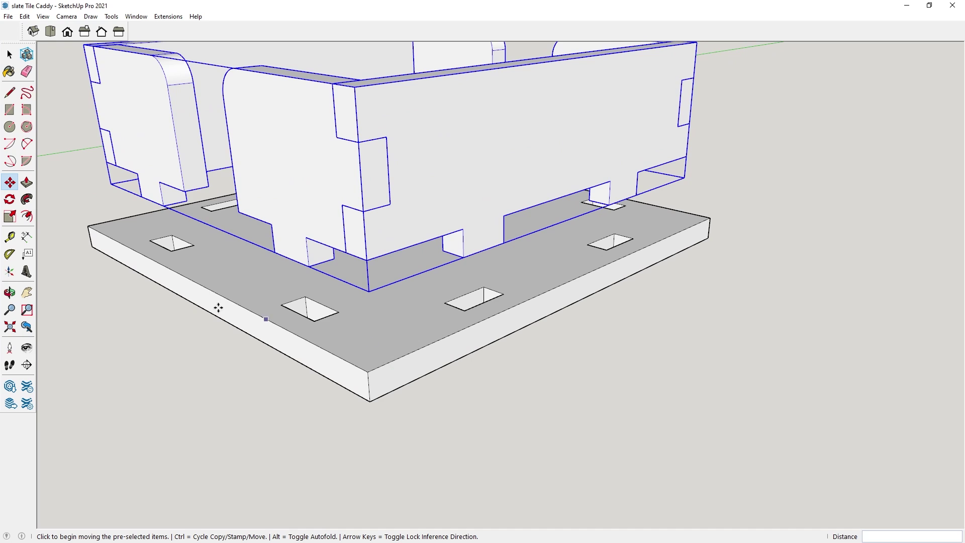
pyautogui.moveTo(216, 308); pyautogui.dragTo(492, 279, button='middle')
pyautogui.scroll(-4, 493, 279)
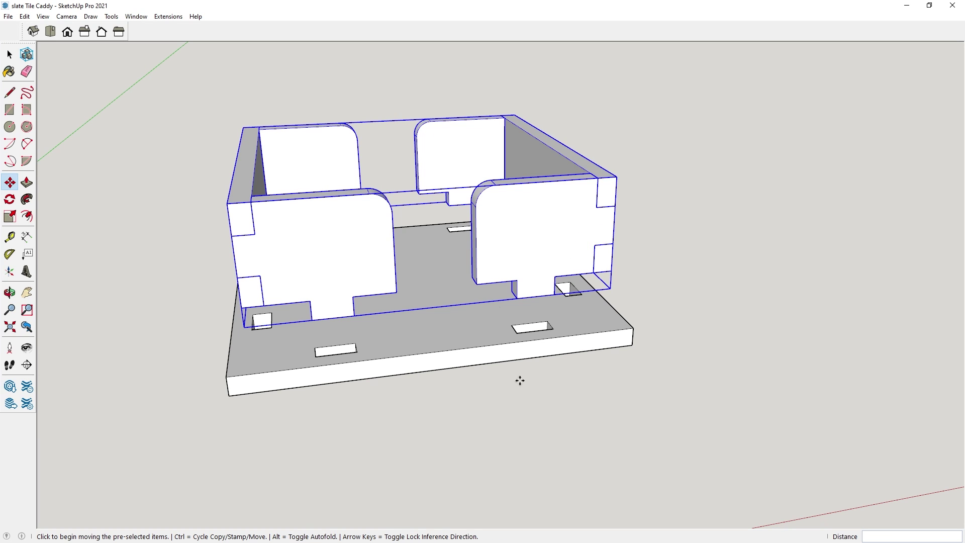
pyautogui.moveTo(571, 355); pyautogui.dragTo(359, 305, button='middle')
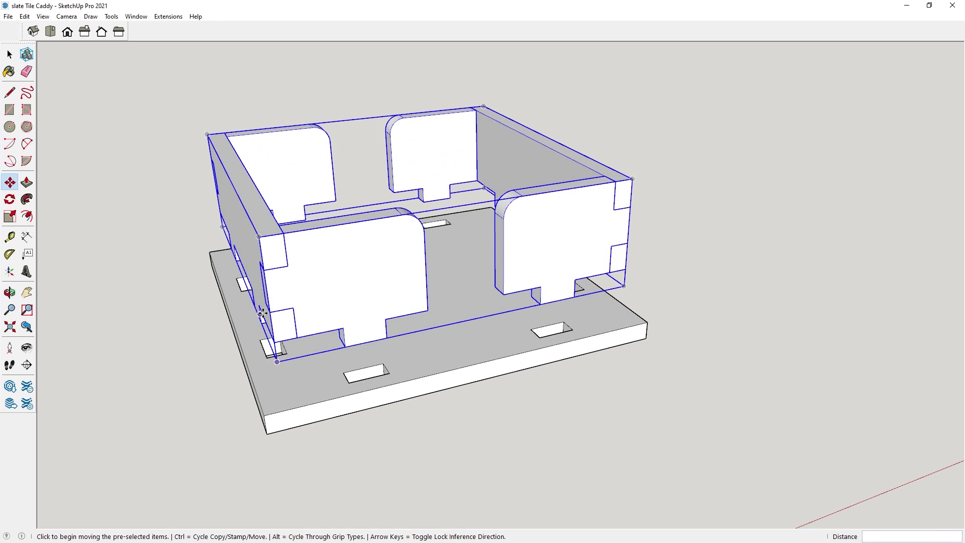
pyautogui.moveTo(262, 313); pyautogui.dragTo(251, 267, button='middle')
pyautogui.moveTo(640, 243); pyautogui.dragTo(517, 271, button='middle')
pyautogui.click(500, 287)
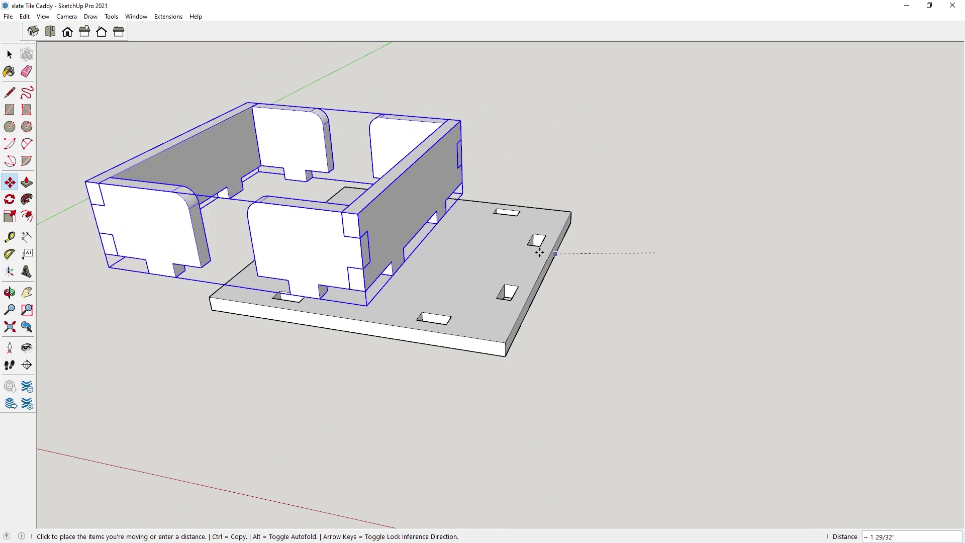
pyautogui.press('Escape')
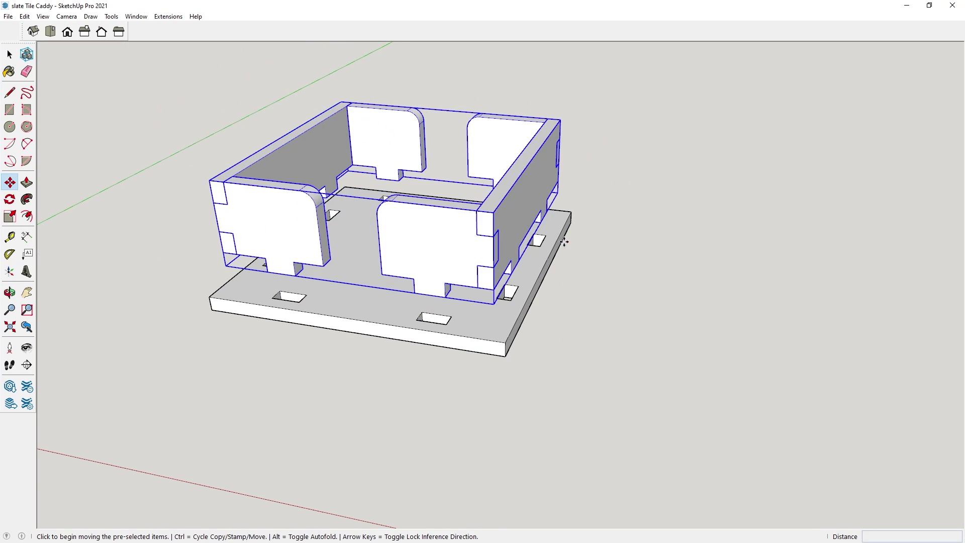
pyautogui.click(24, 17)
pyautogui.click(47, 26)
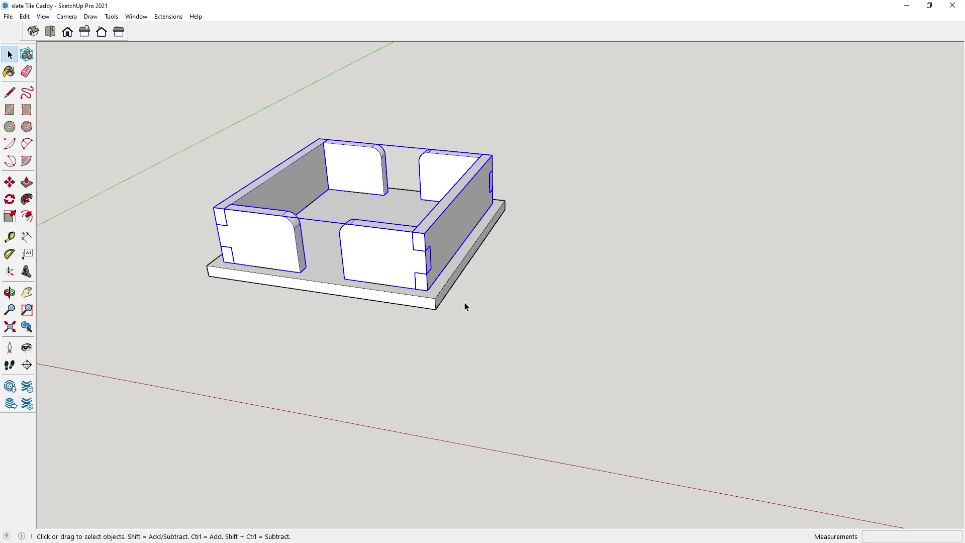
pyautogui.moveTo(464, 302); pyautogui.dragTo(284, 299, button='middle')
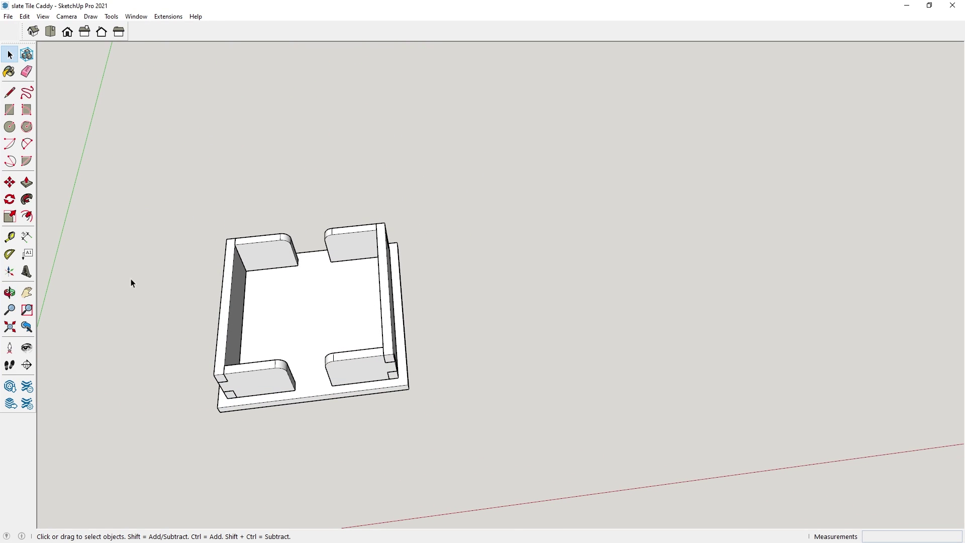
# Step: Copy the top face from inside the caddy base group
pyautogui.click(329, 309)
pyautogui.doubleClick(329, 308)
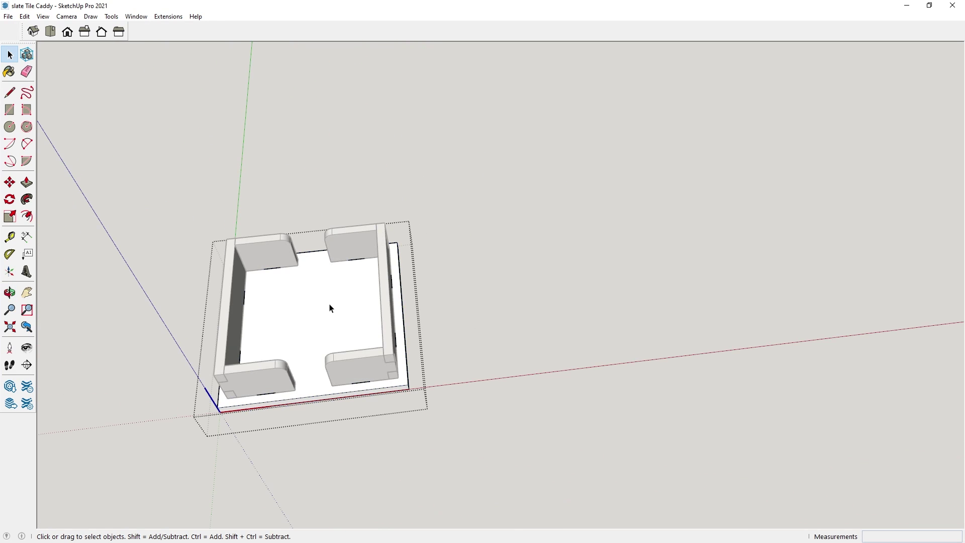
pyautogui.click(321, 296)
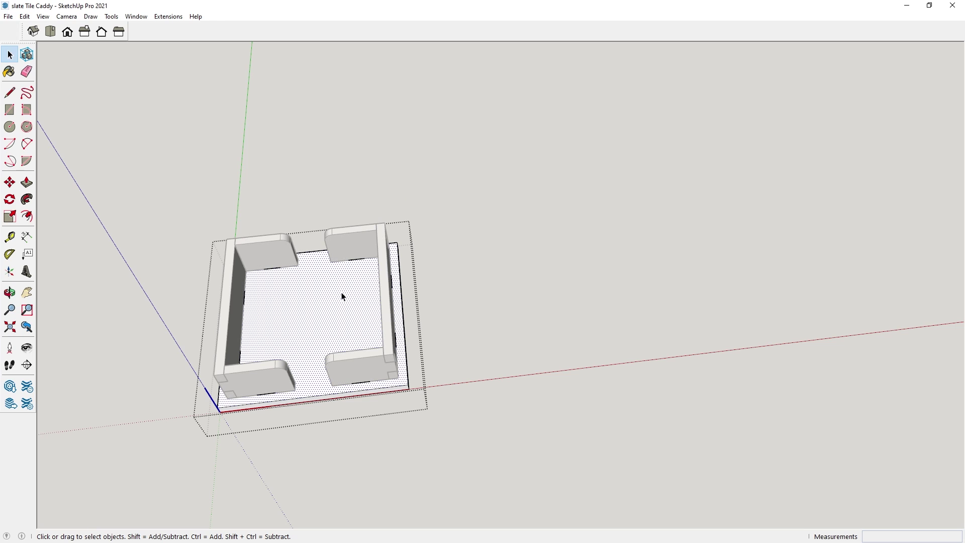
pyautogui.click(580, 249)
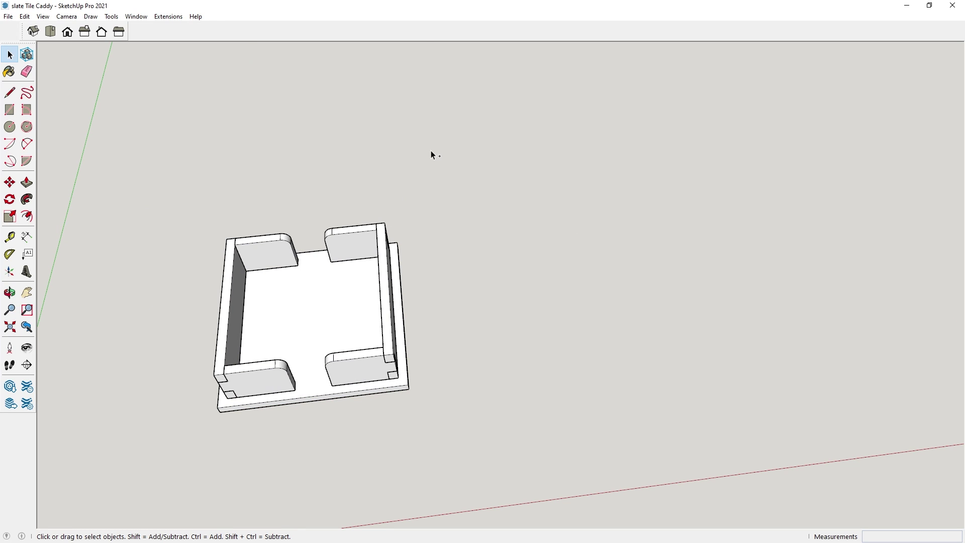
# Step: Paste the copied base face and place it above the caddy
pyautogui.hotkey('ctrl', 'v')
pyautogui.click(338, 176)
pyautogui.moveTo(504, 388); pyautogui.dragTo(500, 145, button='middle')
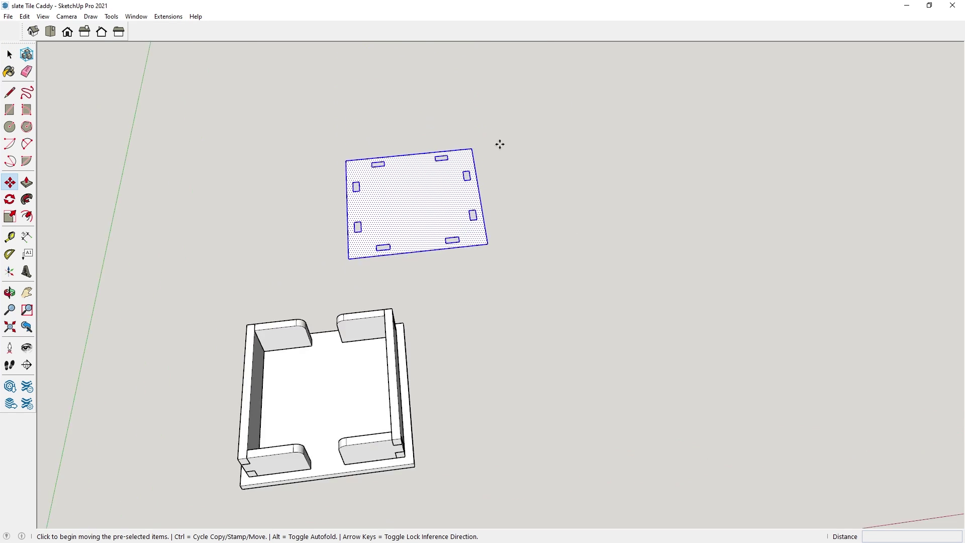
pyautogui.scroll(3, 499, 145)
pyautogui.moveTo(465, 215); pyautogui.dragTo(227, 364, button='middle')
pyautogui.scroll(-3, 446, 327)
pyautogui.press('m')
pyautogui.press('space')
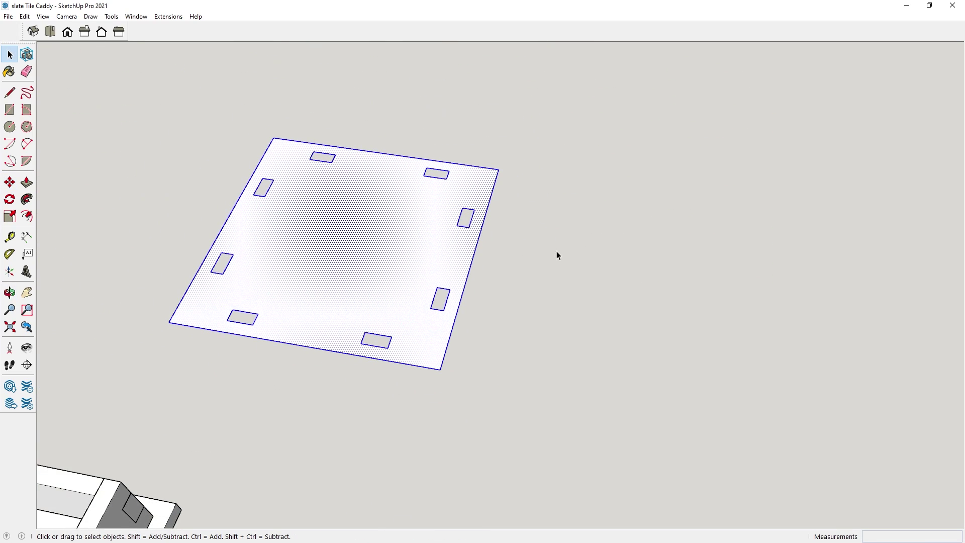
# Step: Delete the pasted face's surface, keeping its outline and eight slots
pyautogui.click(556, 256)
pyautogui.press('Delete')
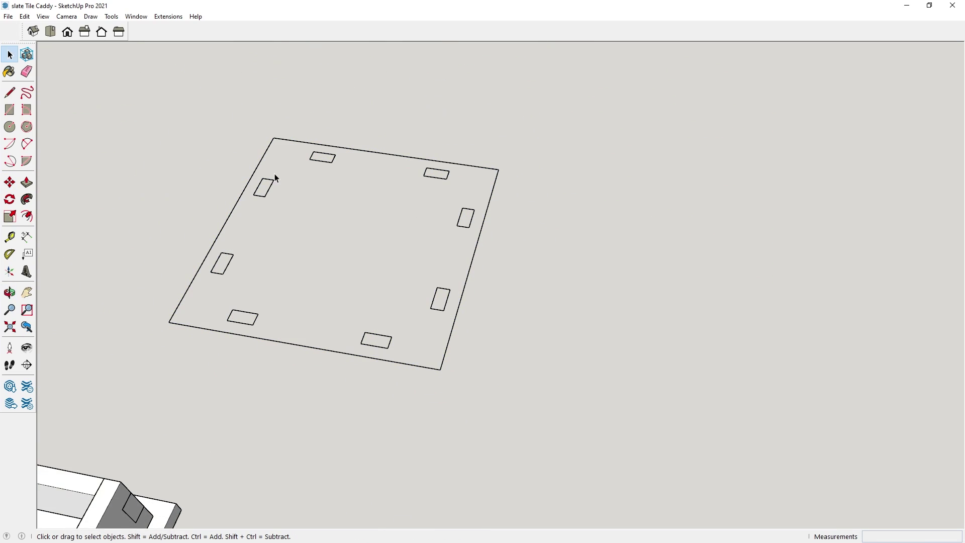
pyautogui.scroll(-5, 246, 120)
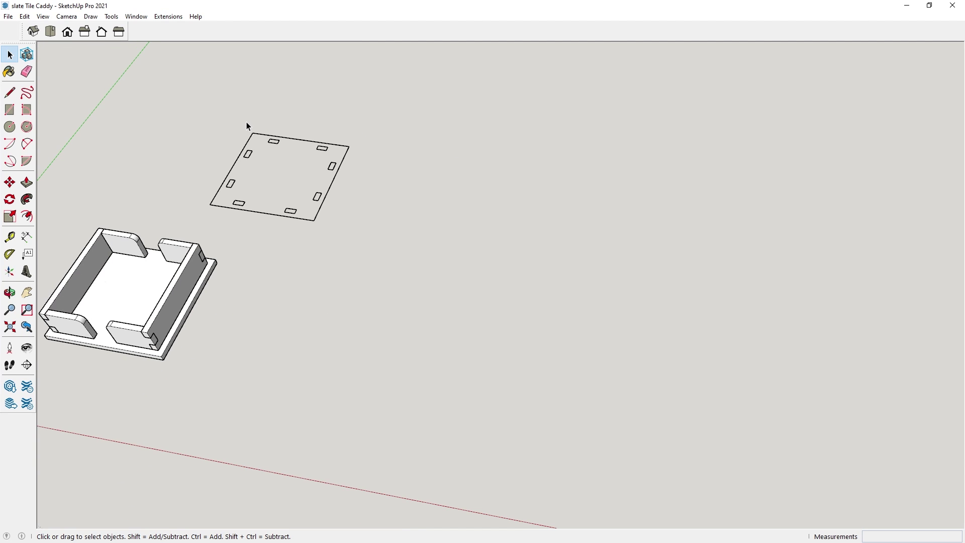
# Step: Unhide all hidden geometry from the Edit menu
pyautogui.click(25, 17)
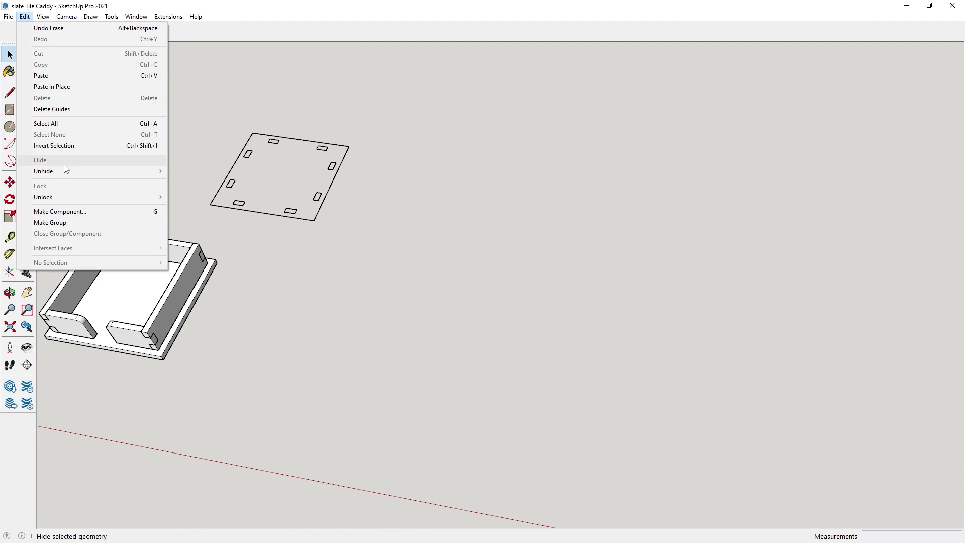
pyautogui.moveTo(74, 171)
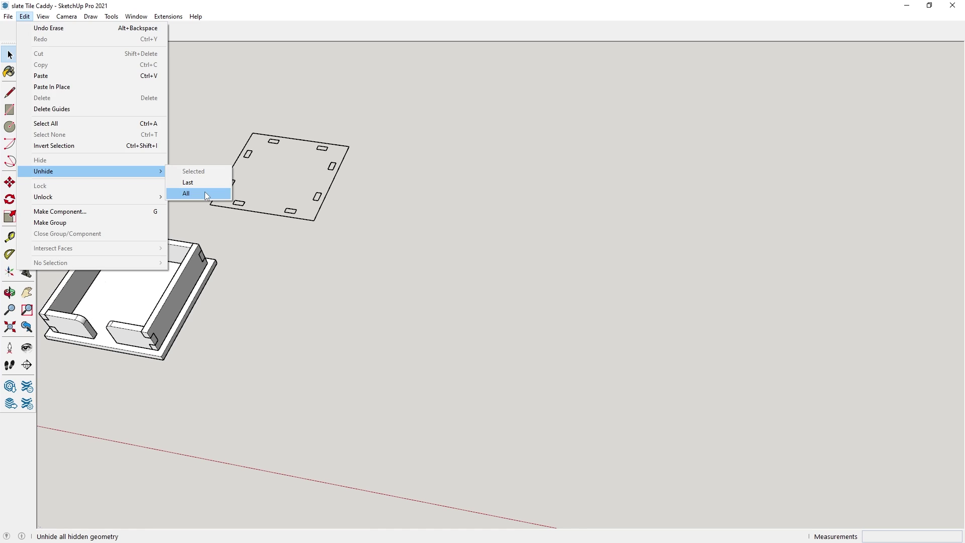
pyautogui.click(204, 193)
pyautogui.scroll(-2, 204, 193)
# Step: Switch to Top view and zoom in on the flat caddy parts
pyautogui.scroll(3, 479, 388)
pyautogui.click(51, 31)
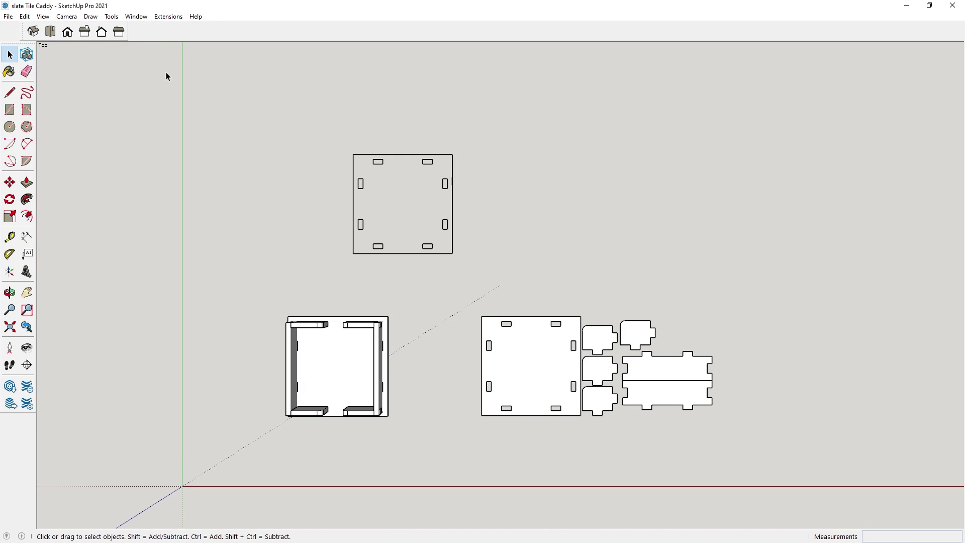
pyautogui.scroll(-1, 201, 91)
pyautogui.scroll(2, 560, 347)
pyautogui.scroll(2, 560, 347)
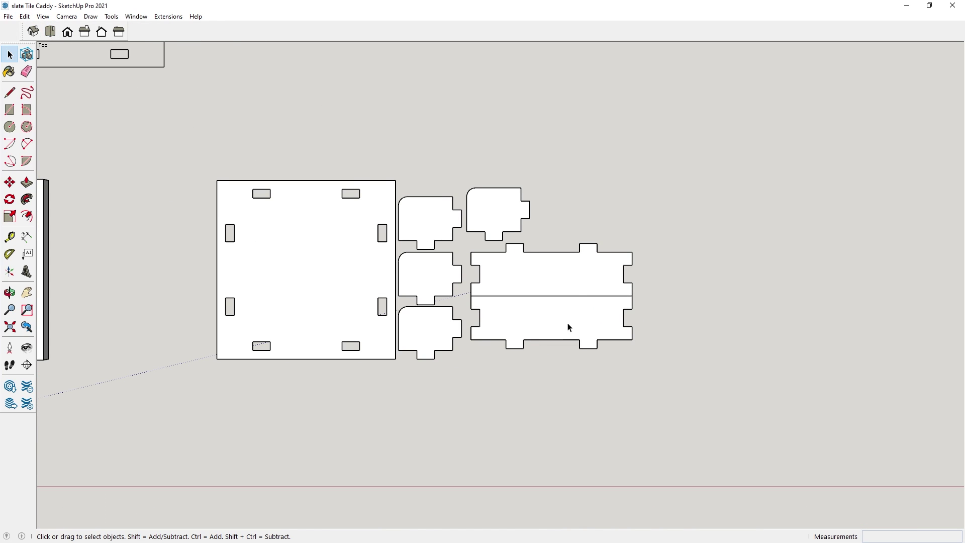
pyautogui.scroll(2, 569, 327)
pyautogui.scroll(1, 397, 363)
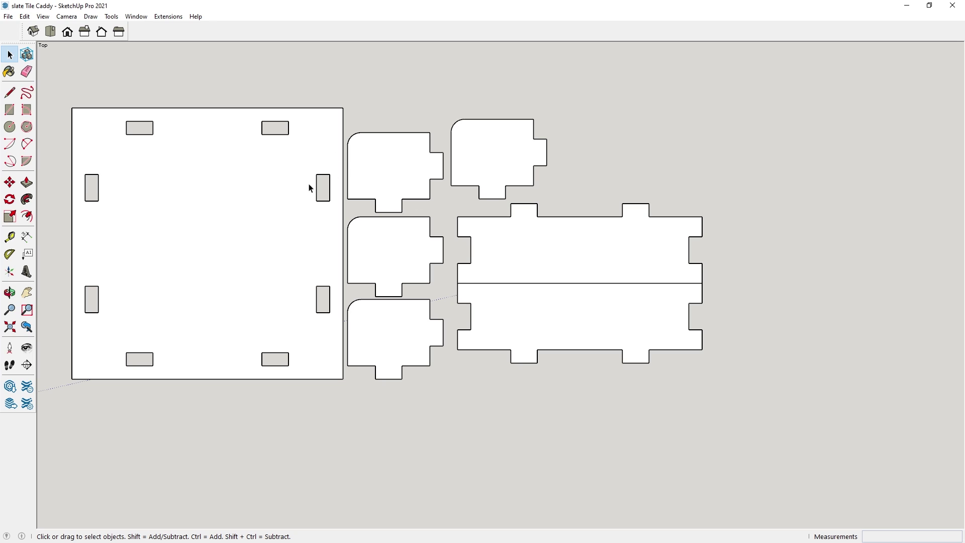
# Step: Delete the faces inside the side pieces' group, leaving only their outlines
pyautogui.doubleClick(321, 221)
pyautogui.doubleClick(403, 168)
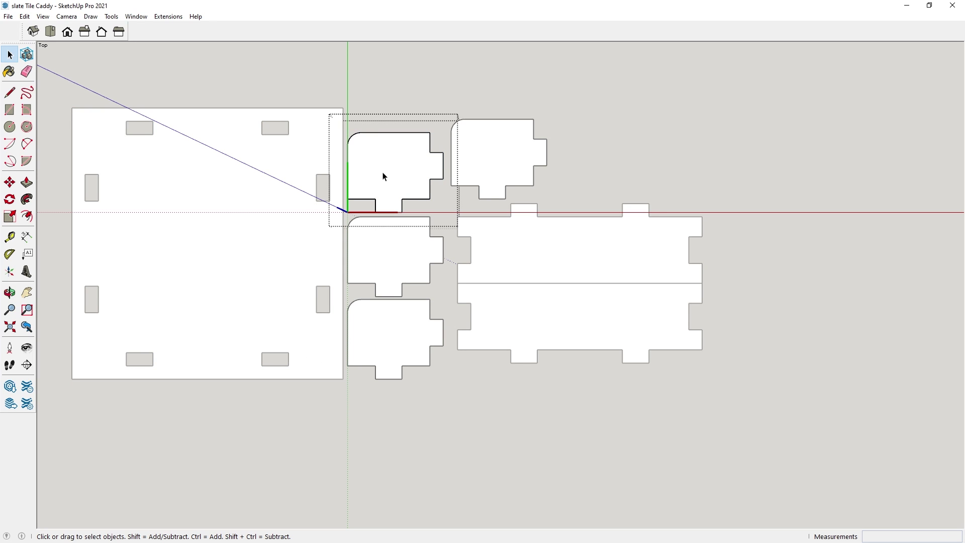
pyautogui.click(381, 188)
pyautogui.press('Delete')
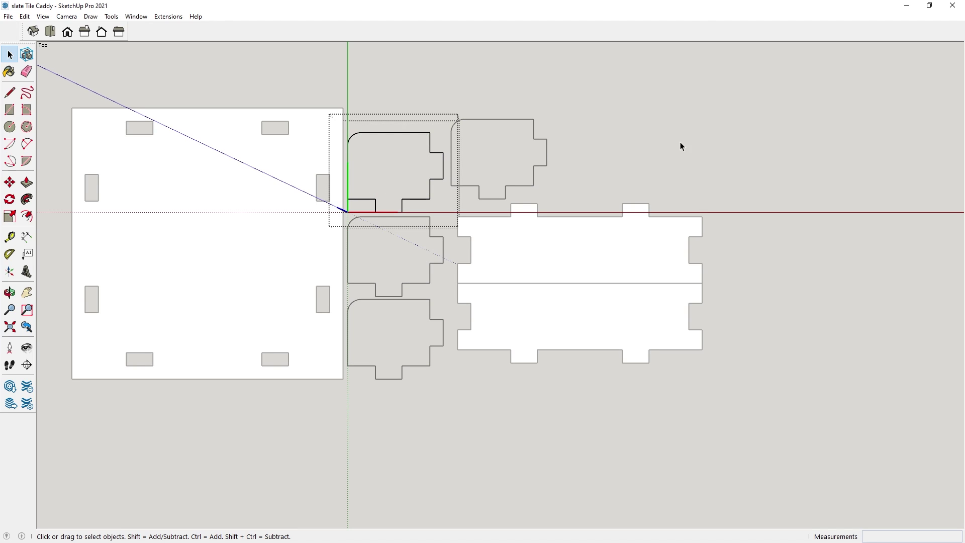
pyautogui.click(565, 209)
pyautogui.scroll(-2, 478, 146)
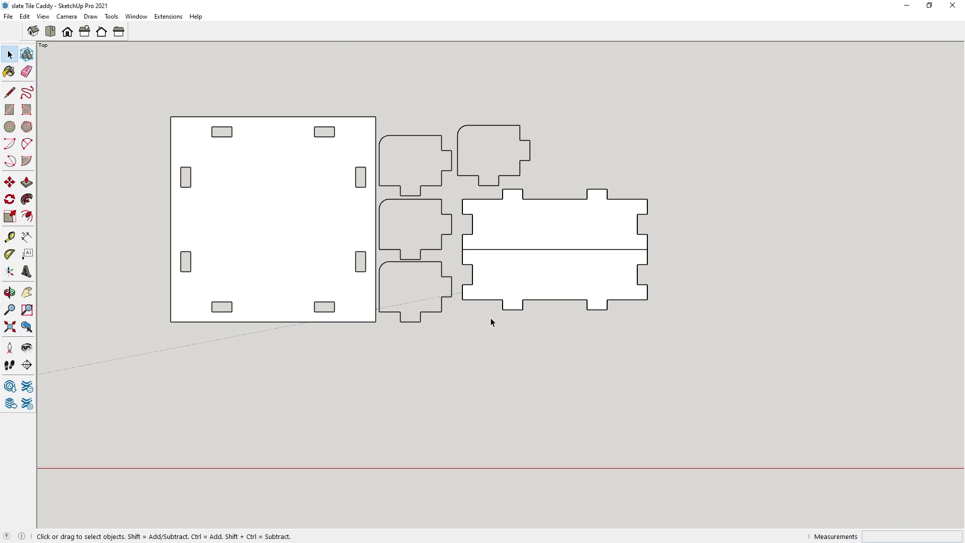
pyautogui.scroll(1, 576, 291)
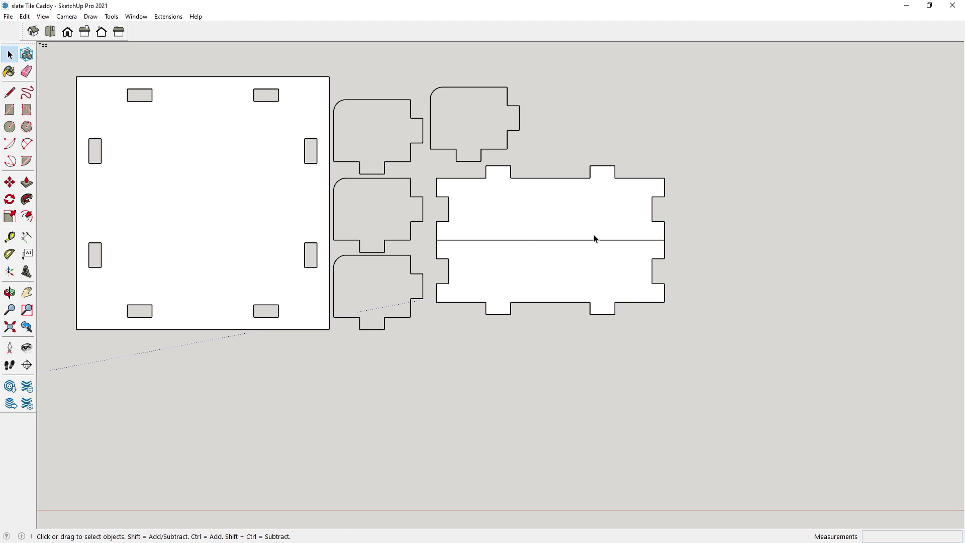
pyautogui.scroll(2, 609, 246)
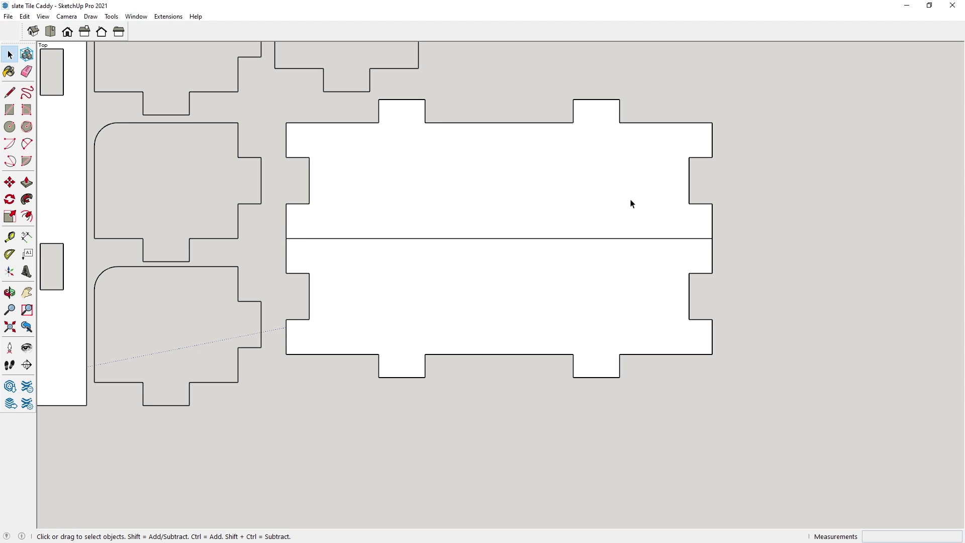
# Step: Select the top-left side piece, then the wide piece's halves and the square base panel
pyautogui.scroll(-3, 661, 297)
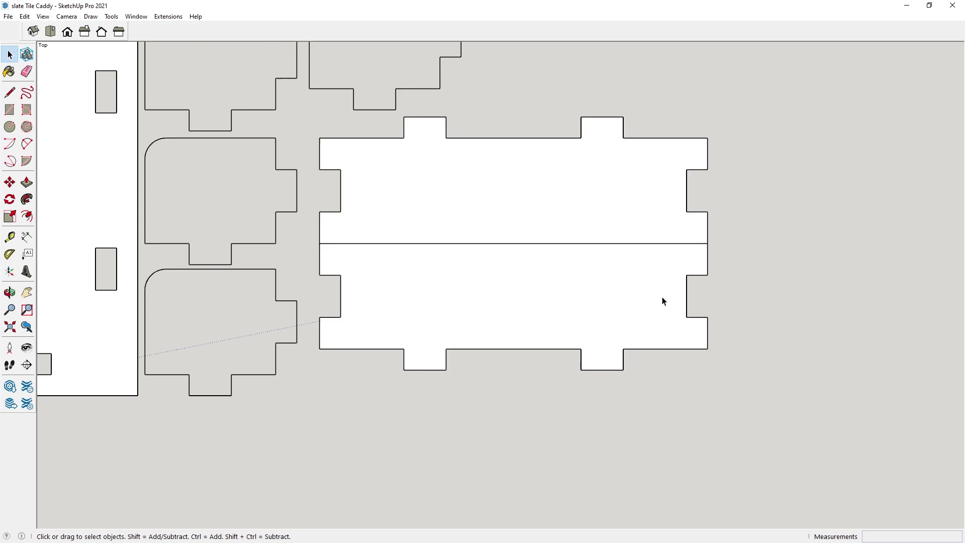
pyautogui.scroll(-3, 636, 329)
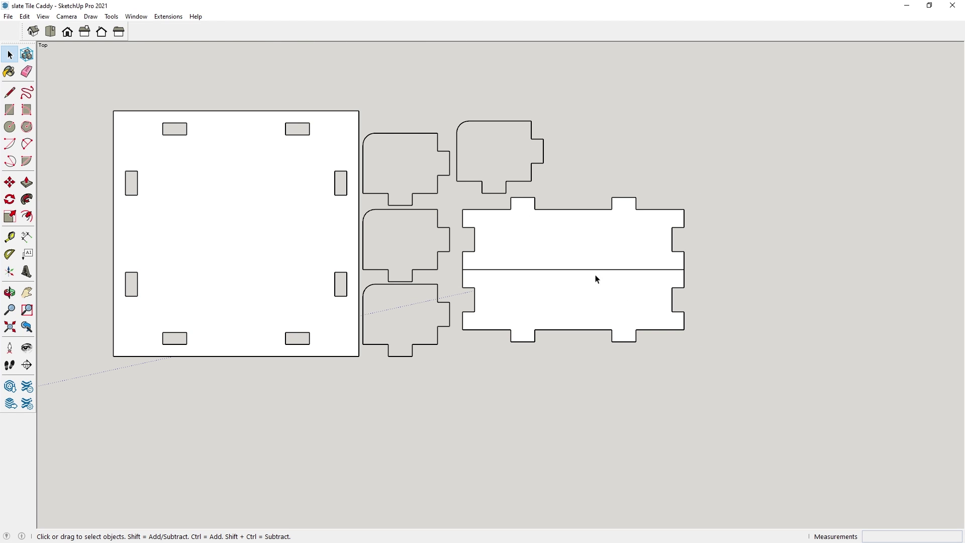
pyautogui.scroll(1, 436, 305)
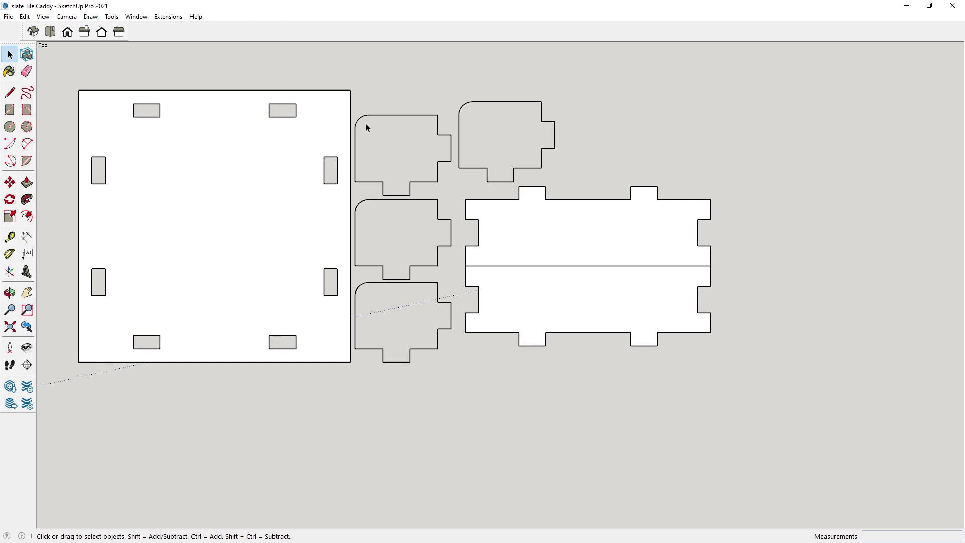
pyautogui.scroll(1, 369, 144)
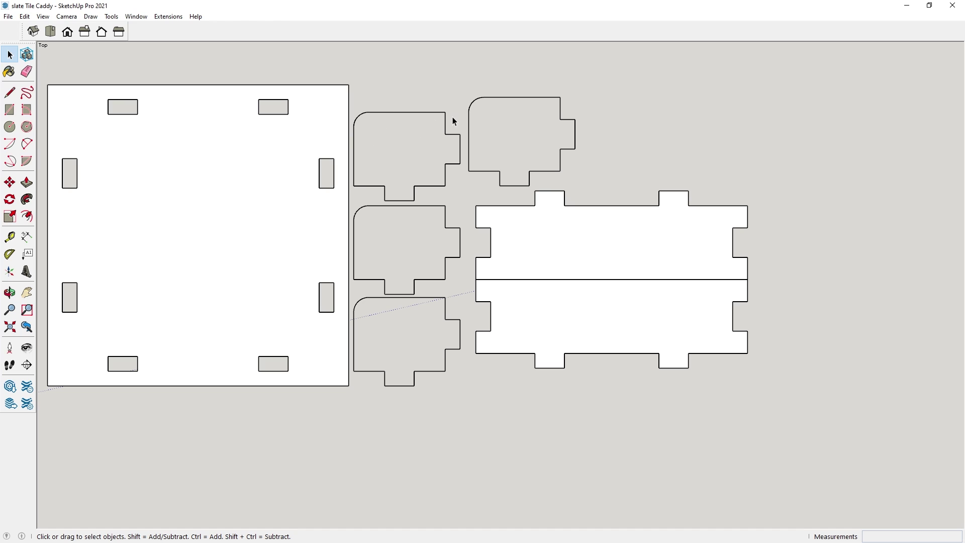
pyautogui.click(387, 113)
pyautogui.scroll(2, 420, 156)
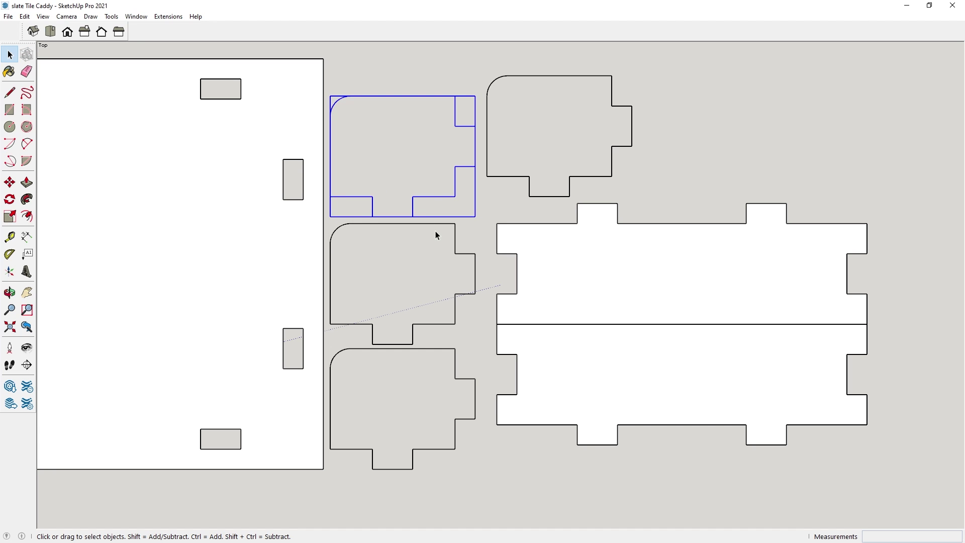
pyautogui.click(435, 235)
pyautogui.scroll(2, 440, 231)
pyautogui.scroll(-4, 382, 195)
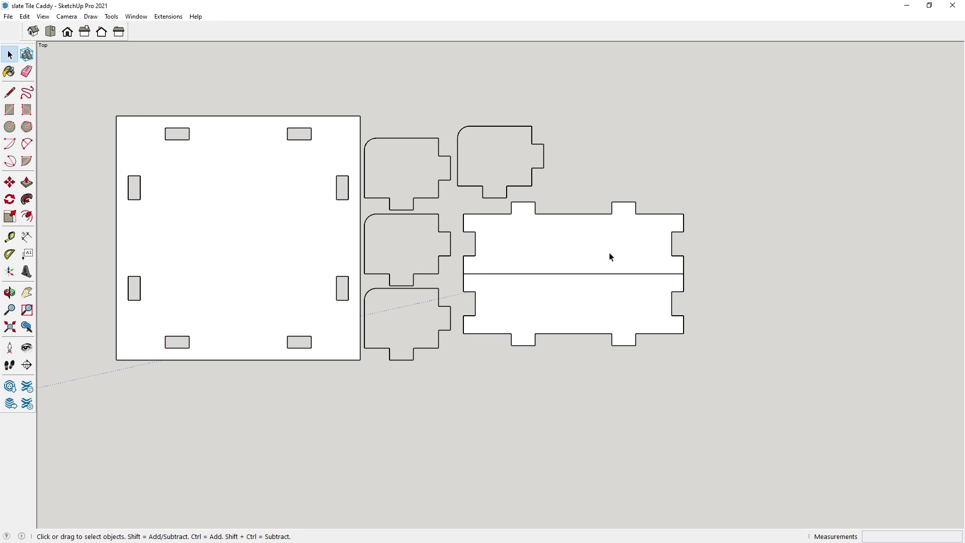
pyautogui.click(541, 251)
pyautogui.click(517, 319)
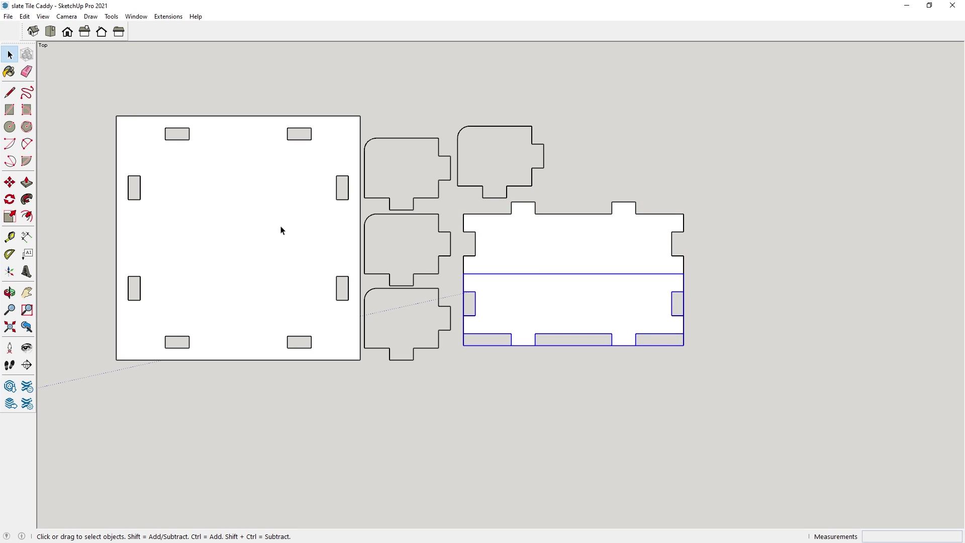
pyautogui.click(281, 230)
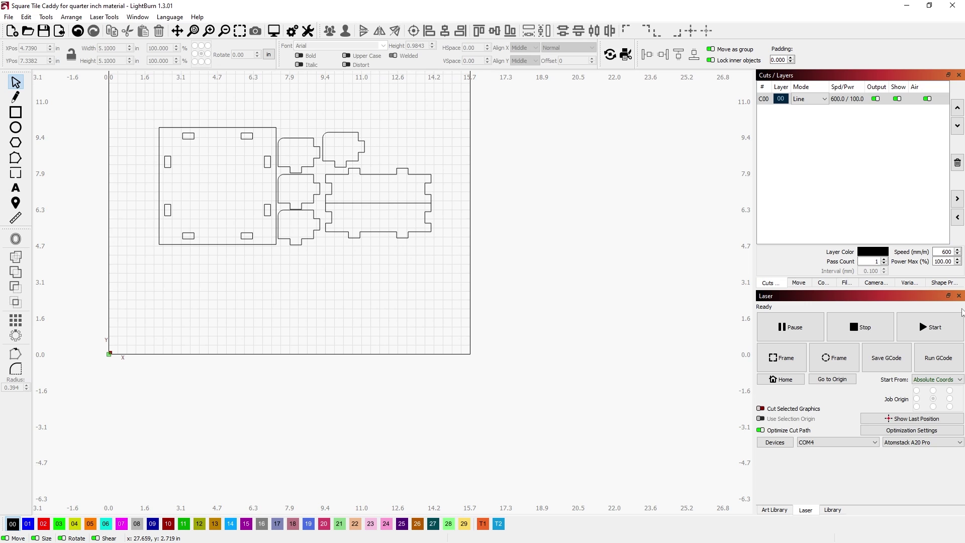
# Step: Zoom the LightBurn canvas to show all caddy parts and select the small tabbed piece
pyautogui.scroll(5, 596, 271)
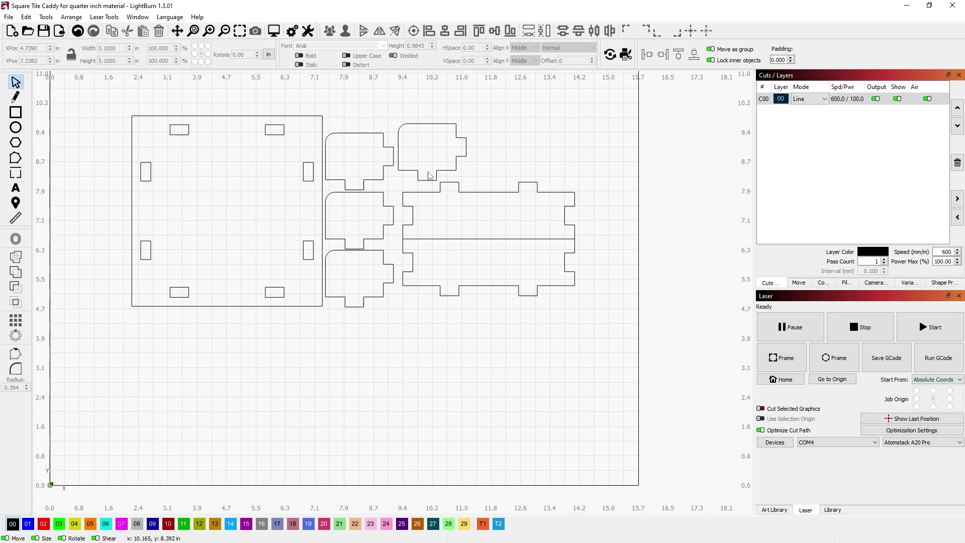
pyautogui.scroll(-3, 322, 212)
pyautogui.scroll(2, 416, 195)
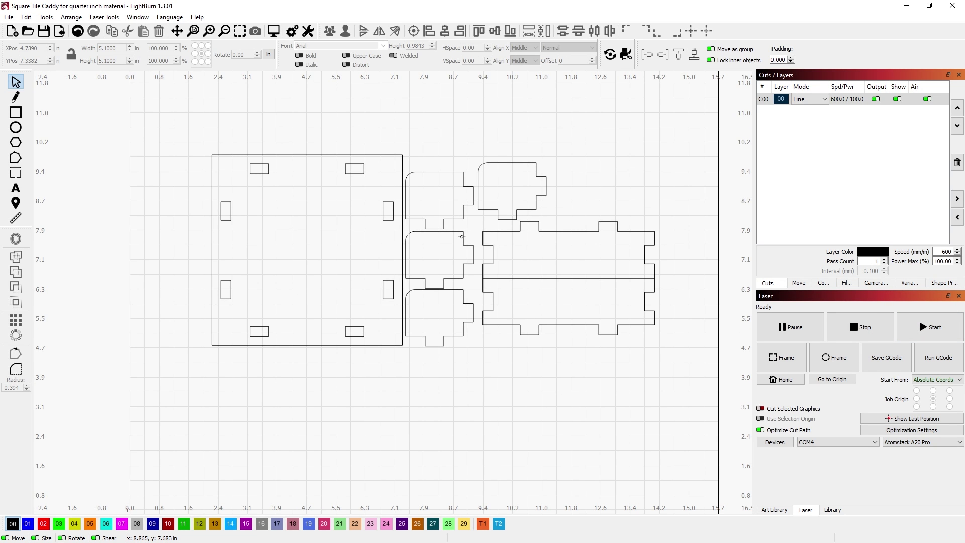
pyautogui.click(391, 153)
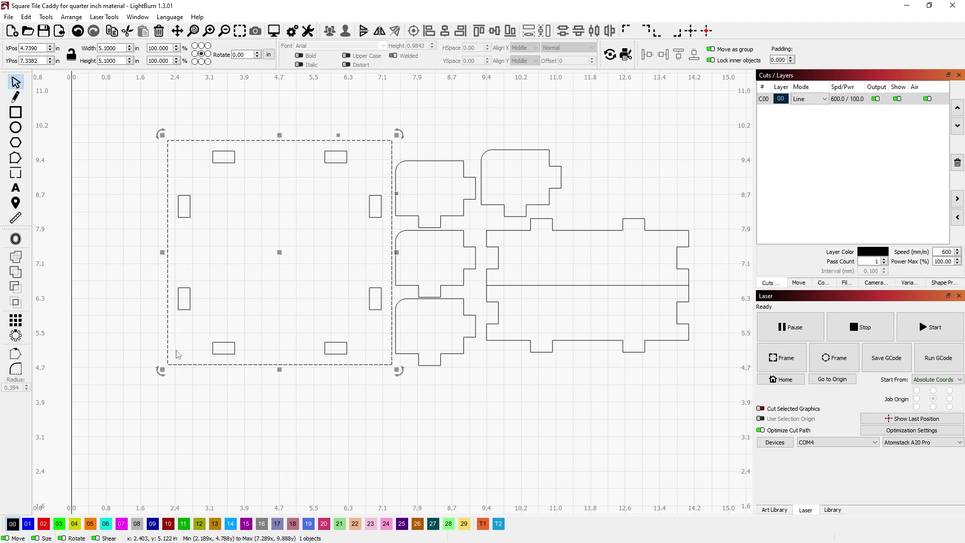
pyautogui.scroll(2, 331, 134)
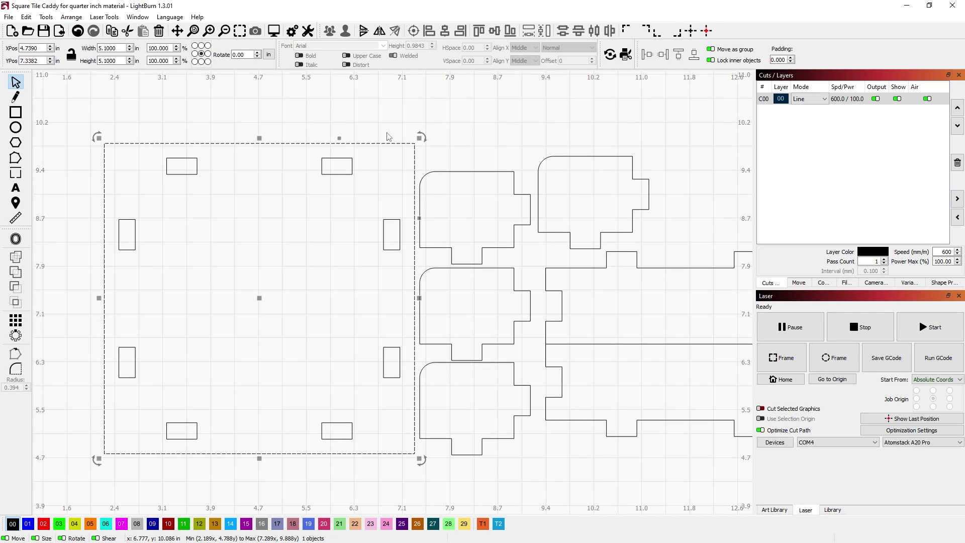
pyautogui.click(410, 133)
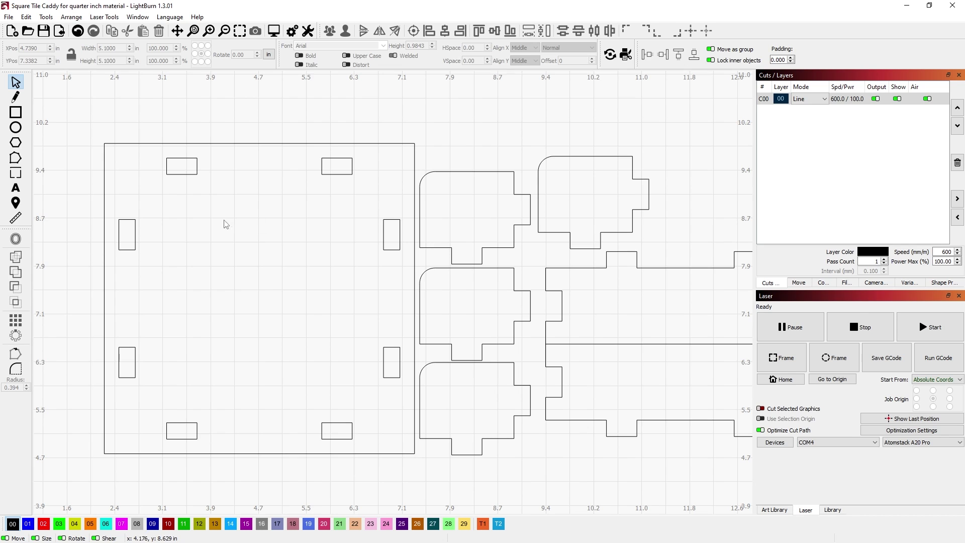
pyautogui.scroll(-1, 153, 216)
pyautogui.scroll(-1, 72, 190)
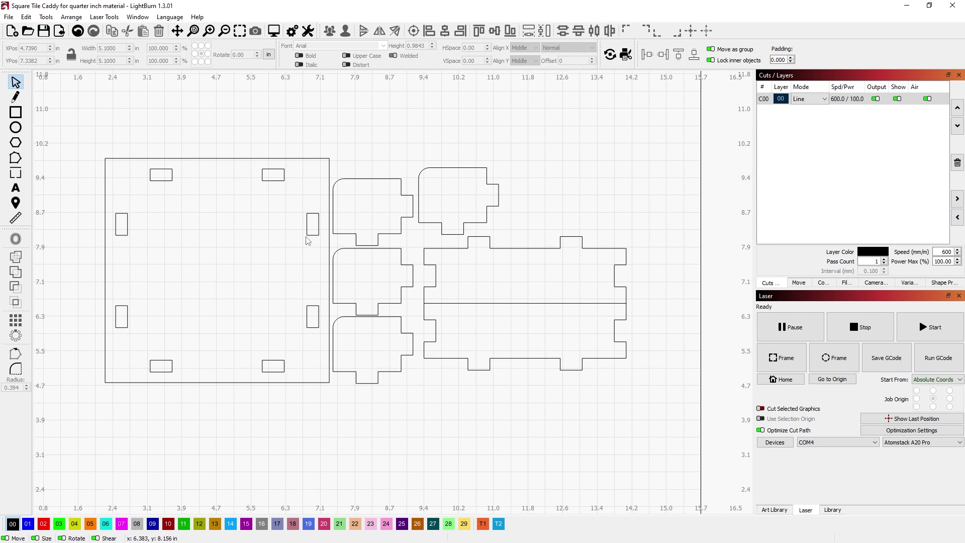
pyautogui.click(373, 180)
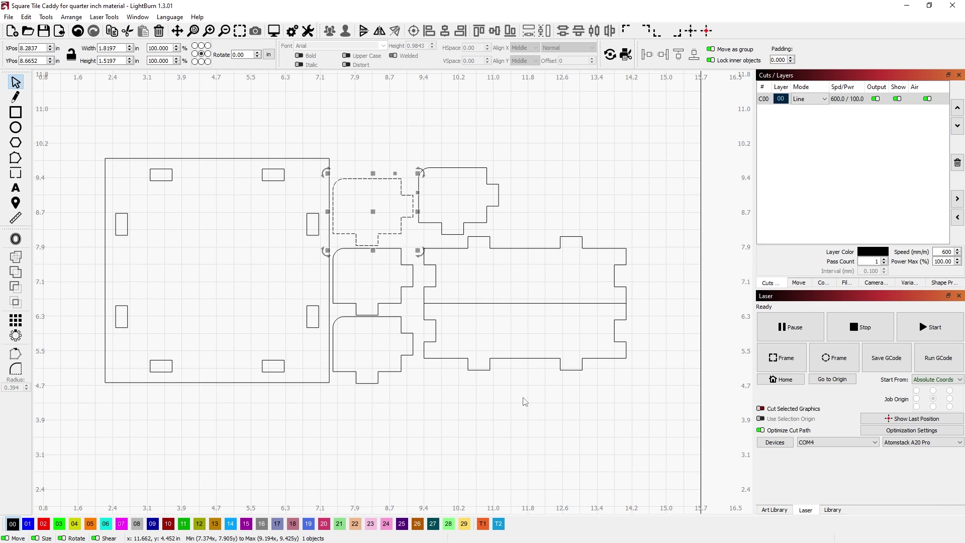
pyautogui.scroll(1, 634, 349)
pyautogui.scroll(1, 632, 347)
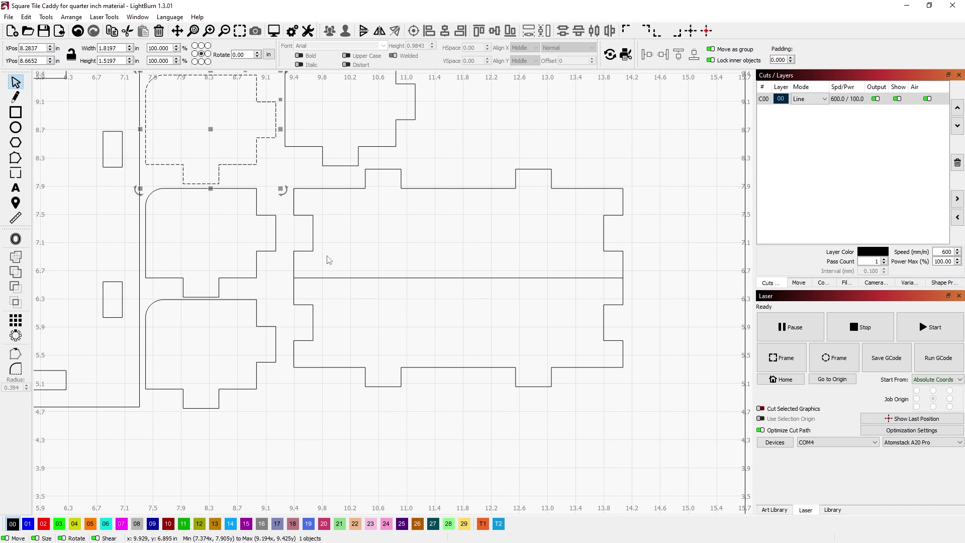
pyautogui.click(313, 251)
pyautogui.scroll(2, 312, 251)
pyautogui.scroll(-3, 313, 252)
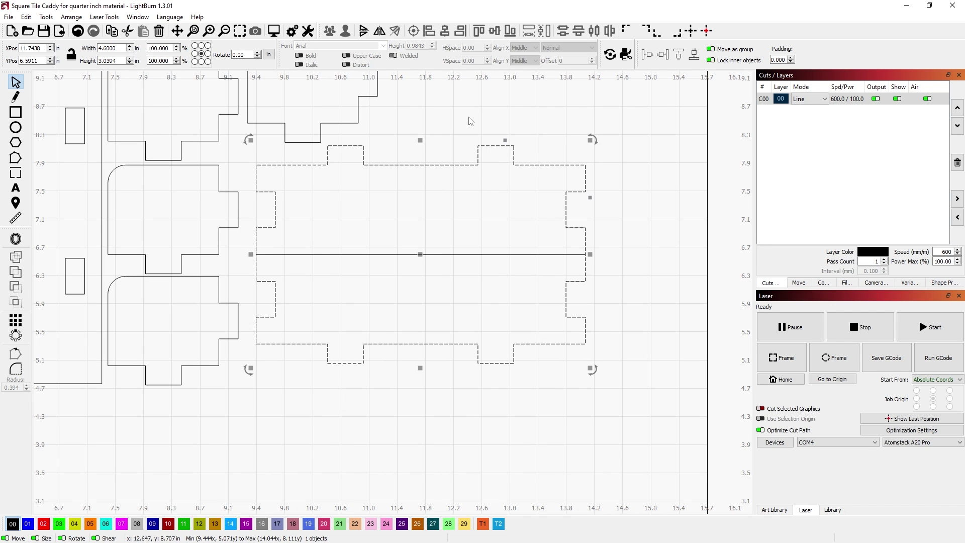
pyautogui.scroll(2, 415, 253)
pyautogui.scroll(3, 161, 254)
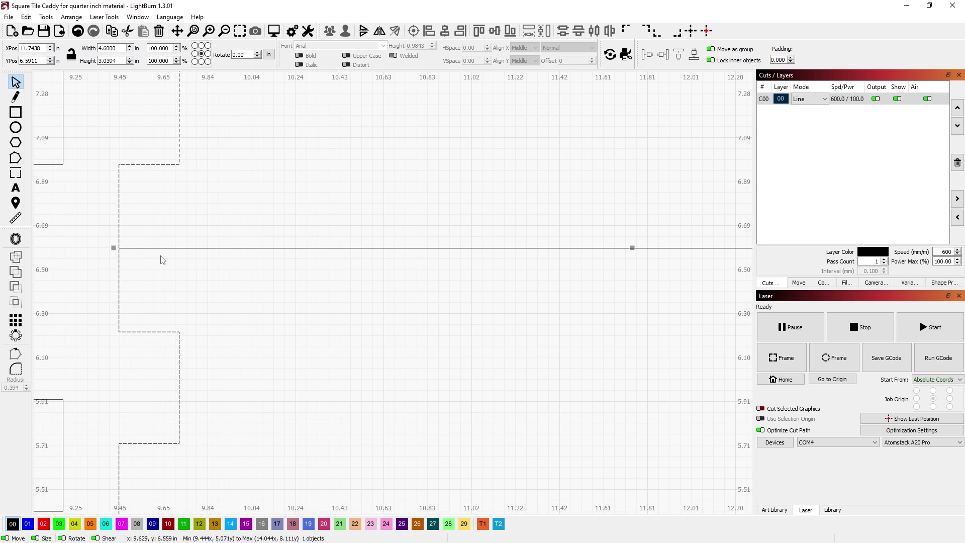
pyautogui.scroll(3, 150, 246)
pyautogui.scroll(3, 156, 218)
pyautogui.scroll(3, 157, 218)
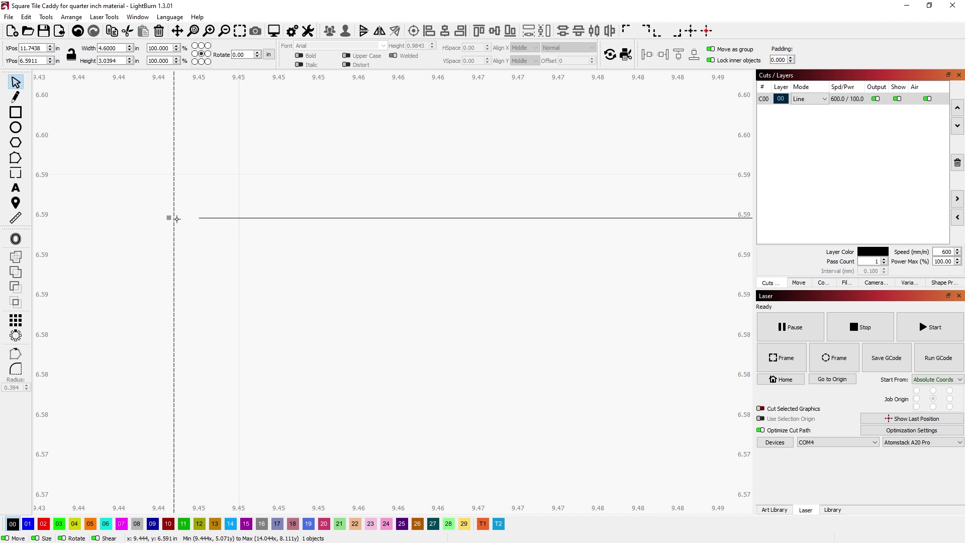
pyautogui.scroll(-1, 177, 218)
pyautogui.scroll(-8, 180, 220)
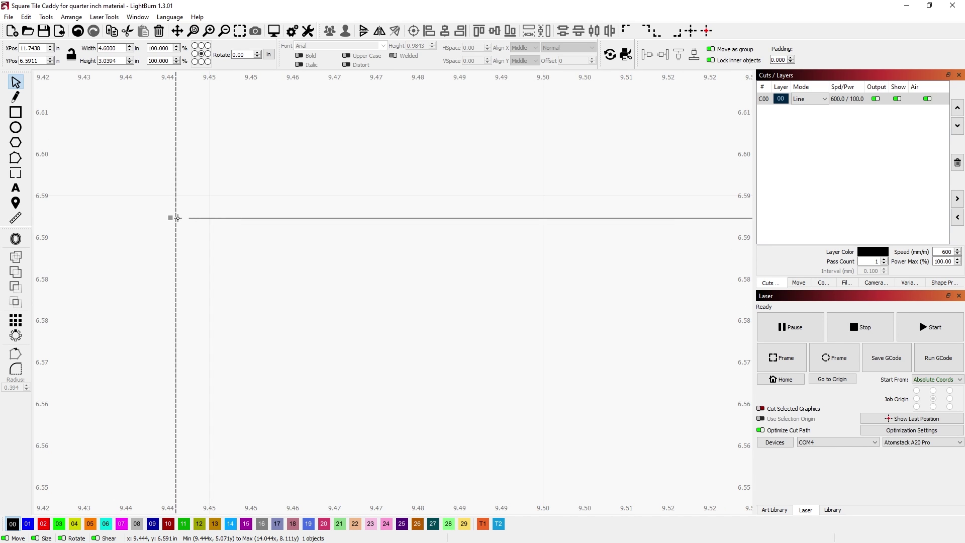
pyautogui.scroll(5, 179, 217)
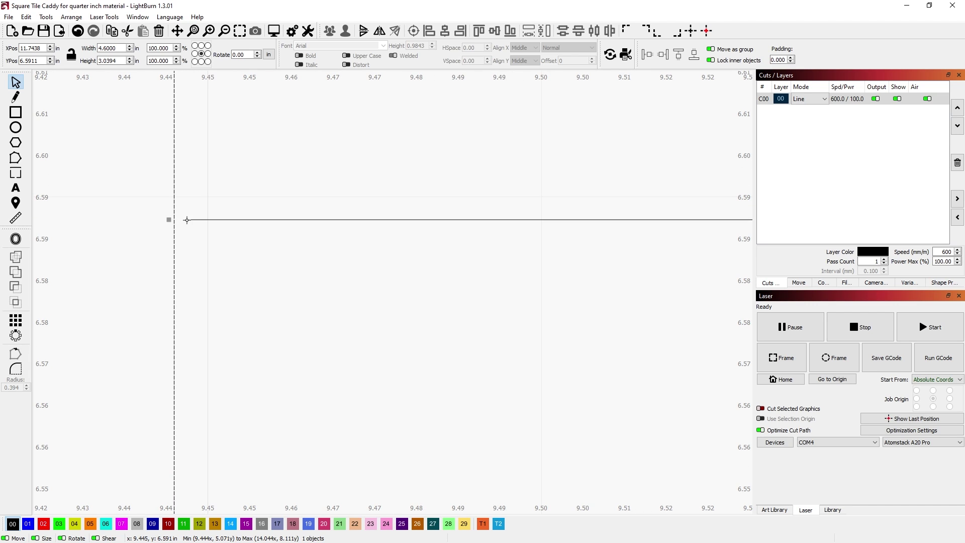
pyautogui.scroll(-1, 187, 220)
pyautogui.scroll(-10, 199, 219)
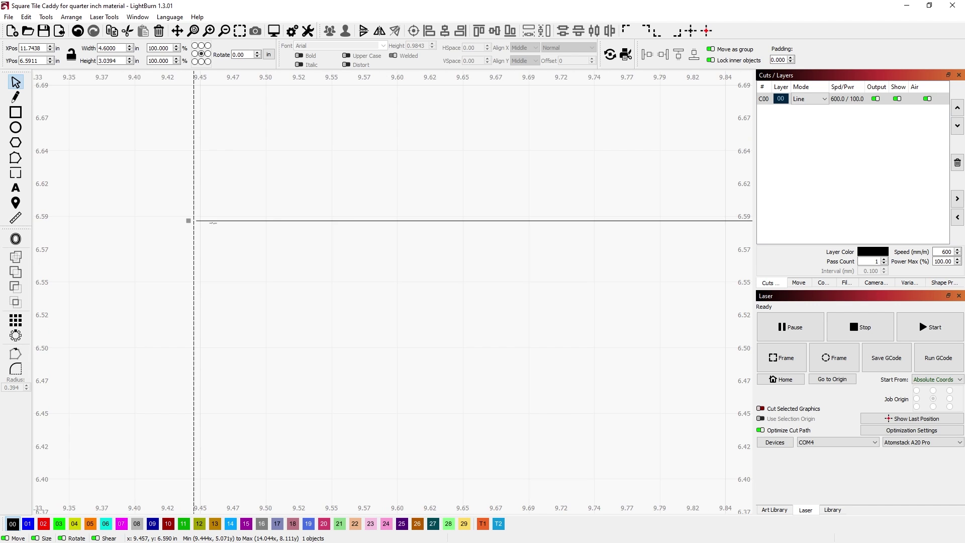
pyautogui.scroll(-3, 339, 229)
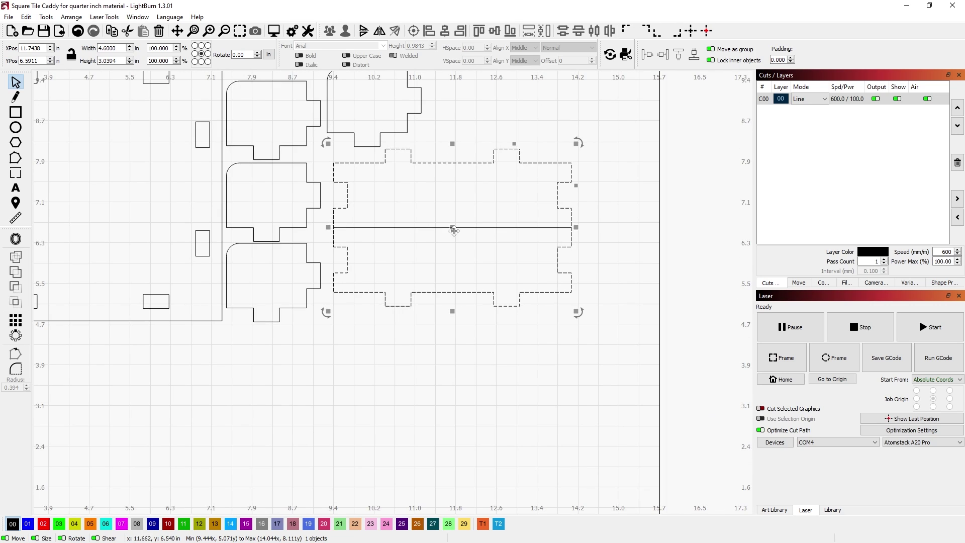
pyautogui.scroll(1, 423, 236)
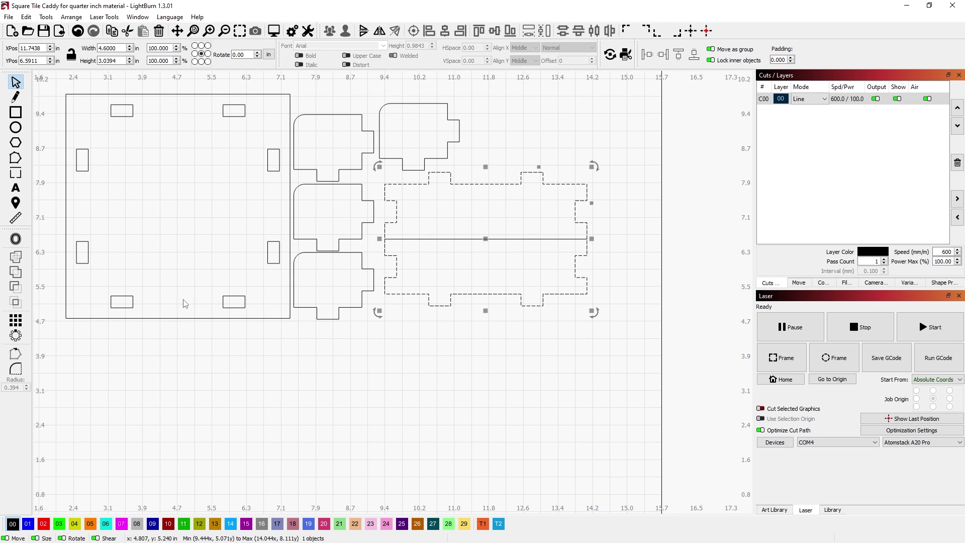
pyautogui.click(656, 306)
pyautogui.scroll(-3, 613, 402)
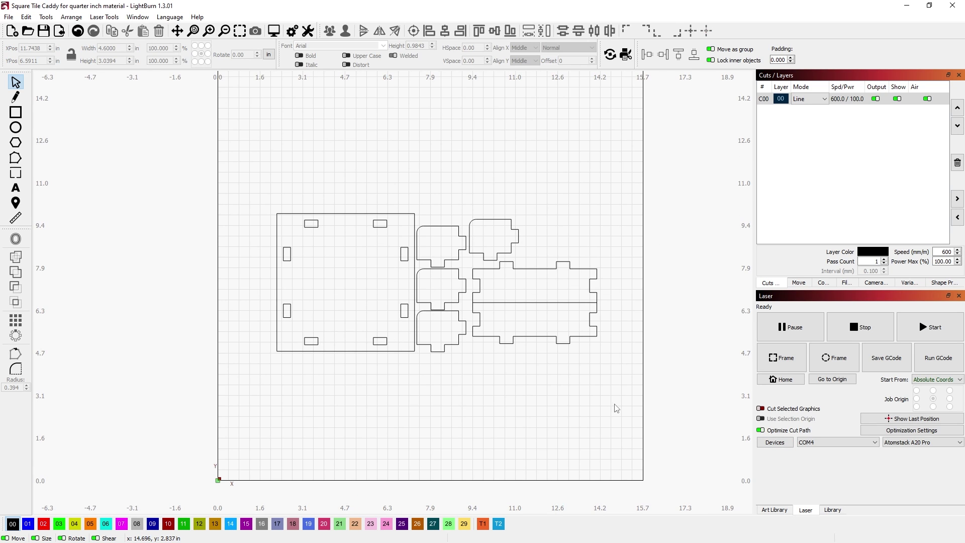
pyautogui.scroll(1, 614, 380)
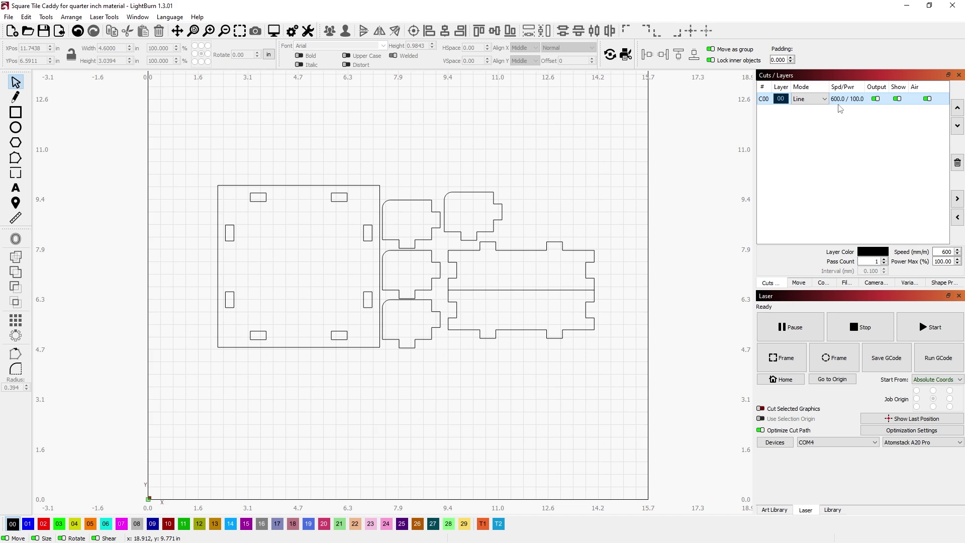
pyautogui.scroll(1, 424, 249)
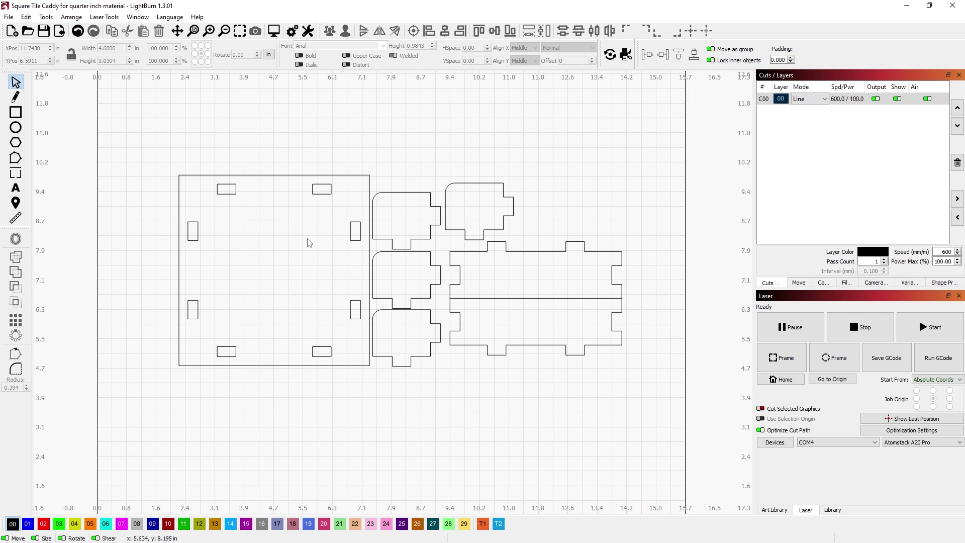
pyautogui.scroll(1, 481, 330)
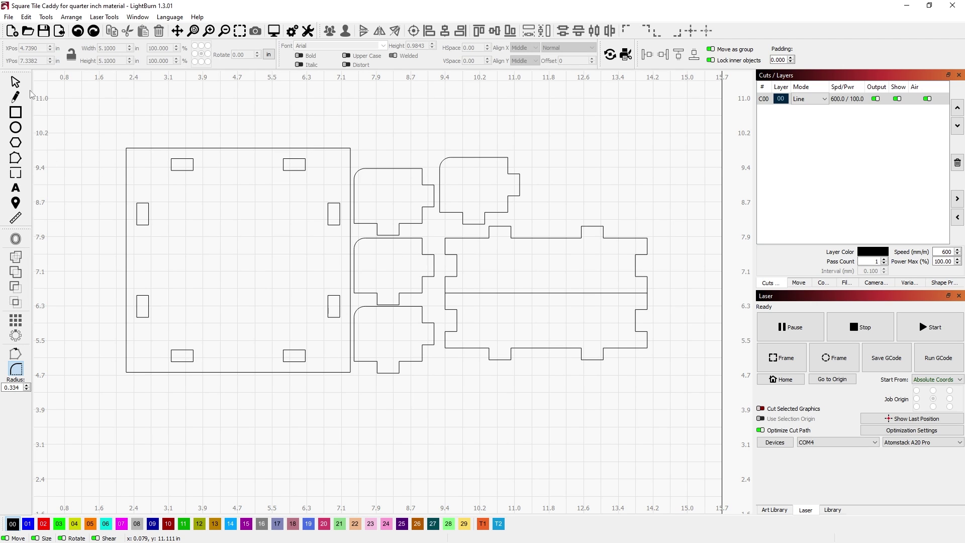
# Step: Assign the six non-base pieces to layer 02 and turn off that layer's Show
pyautogui.click(15, 82)
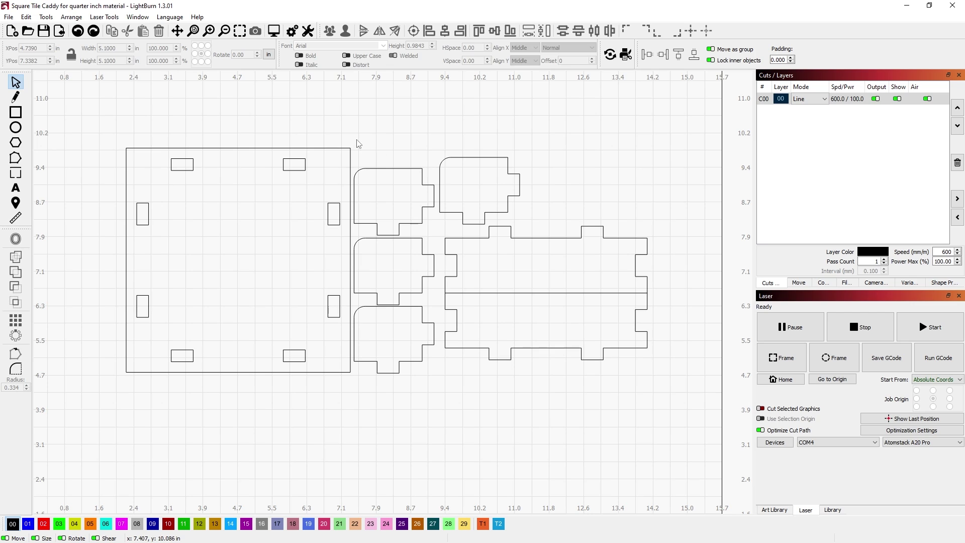
pyautogui.moveTo(358, 143); pyautogui.dragTo(708, 421)
pyautogui.moveTo(701, 388); pyautogui.dragTo(355, 136)
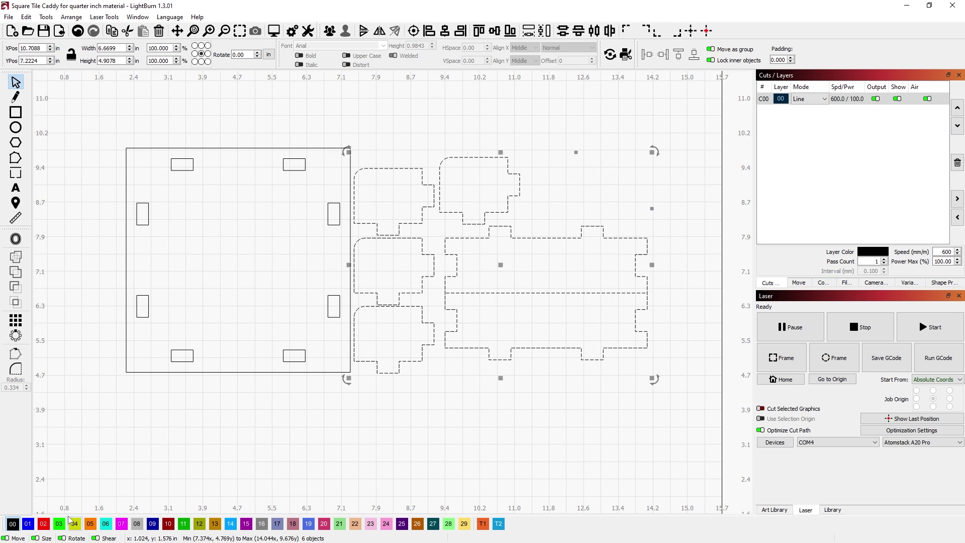
pyautogui.click(43, 525)
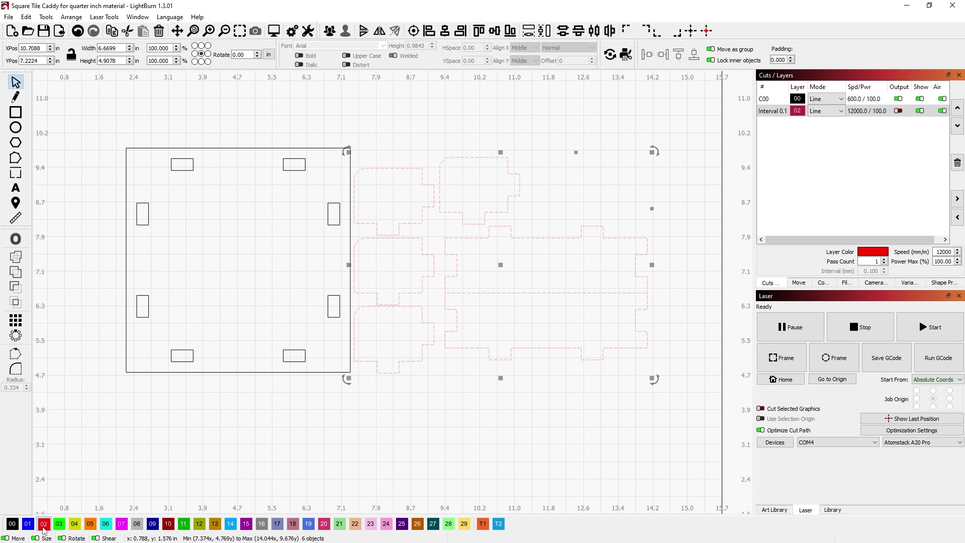
pyautogui.click(561, 402)
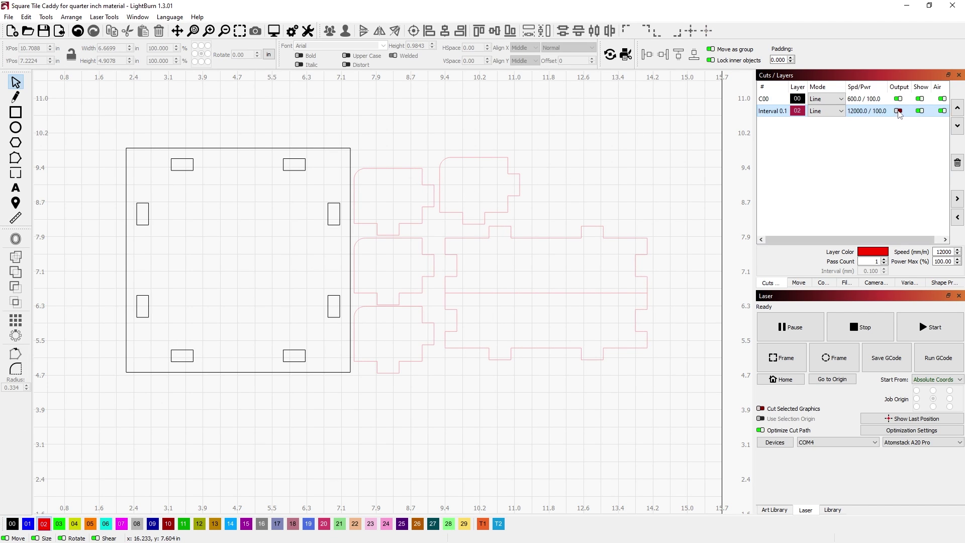
pyautogui.click(920, 111)
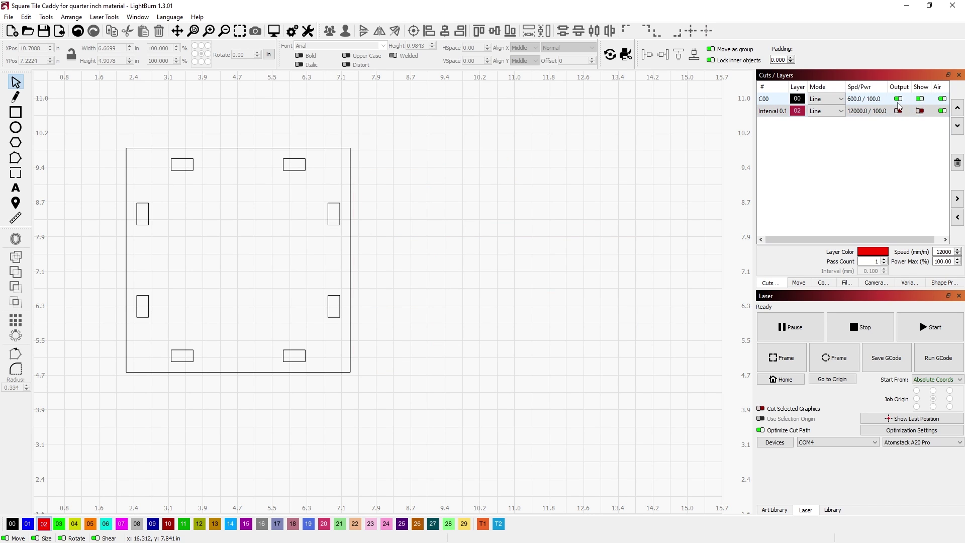
# Step: Round each corner of the slotted base square using the Corner Radius tool at 0.25 in
pyautogui.scroll(-5, 546, 308)
pyautogui.scroll(3, 526, 303)
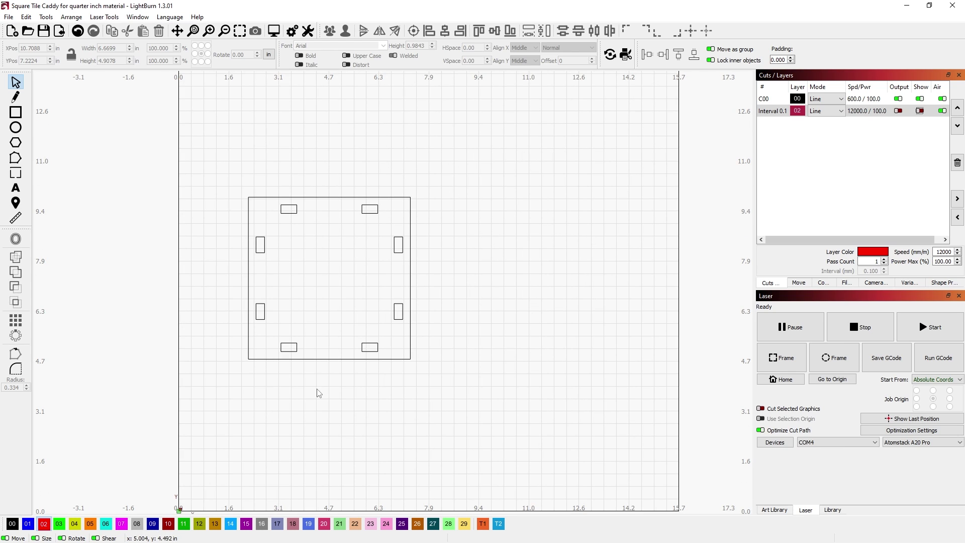
pyautogui.scroll(1, 332, 382)
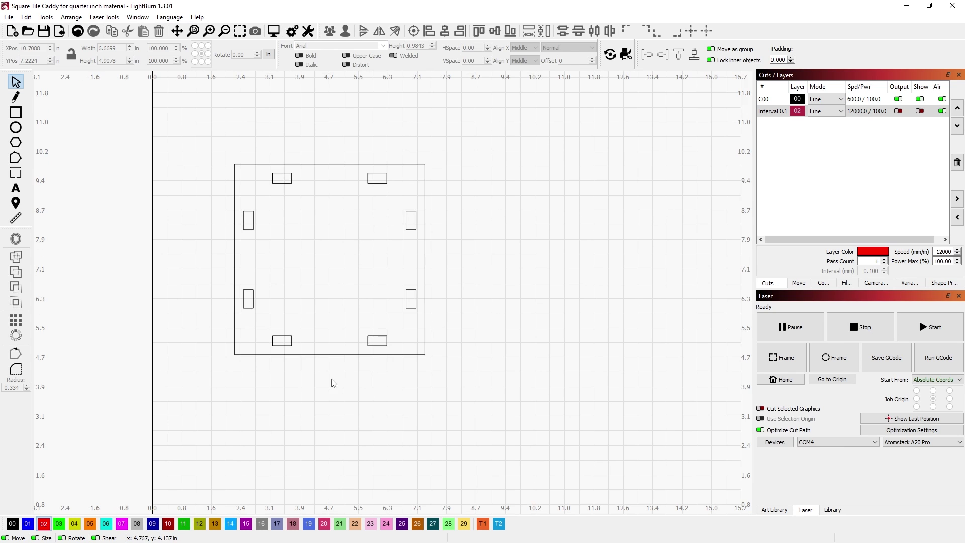
pyautogui.scroll(1, 317, 204)
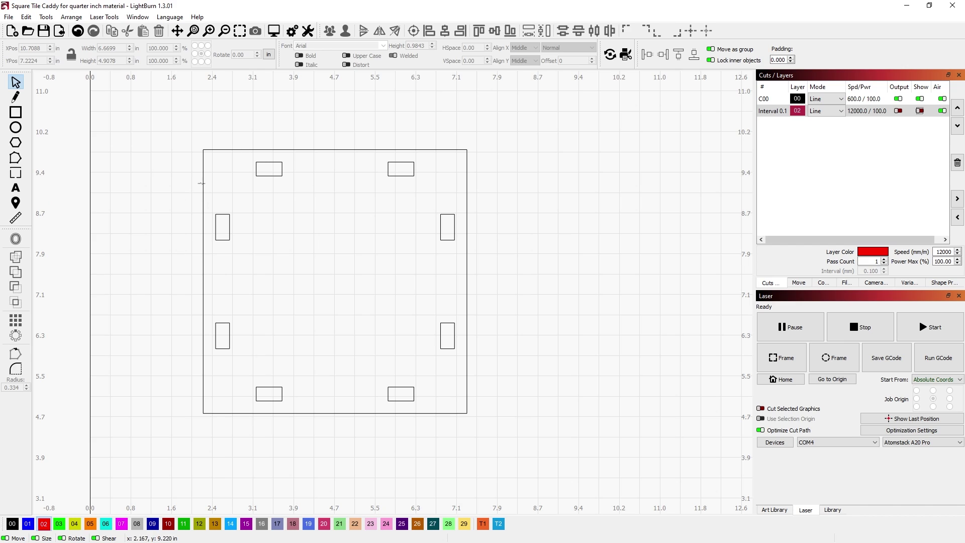
pyautogui.scroll(1, 332, 158)
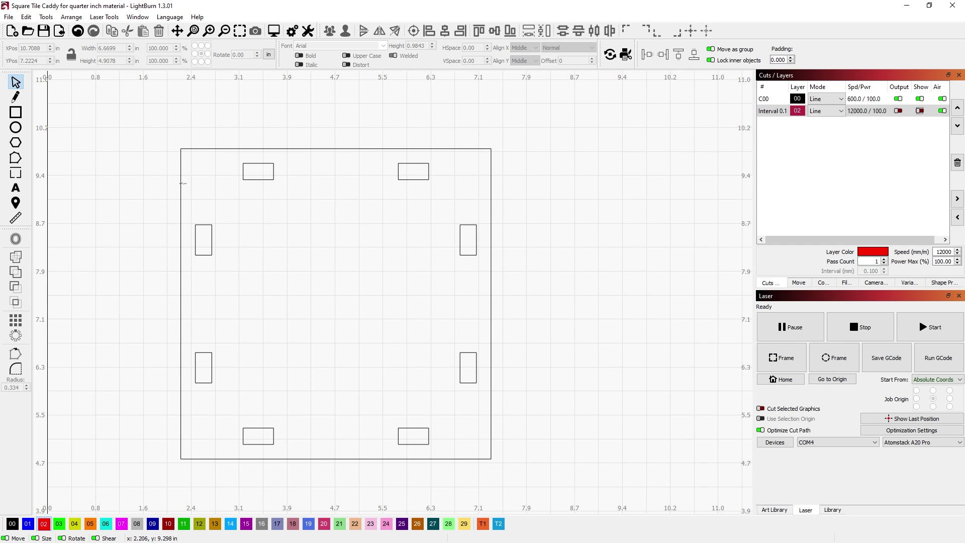
pyautogui.click(196, 149)
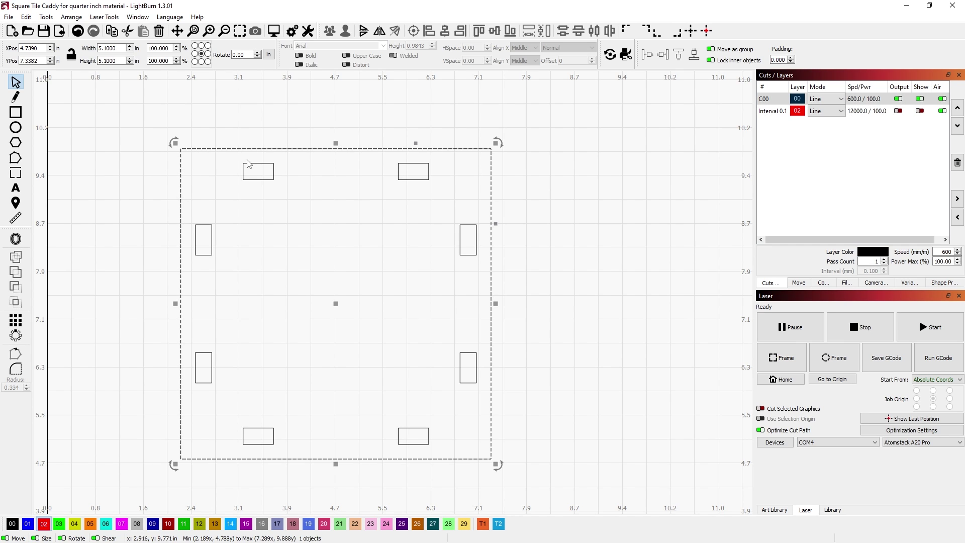
pyautogui.click(16, 370)
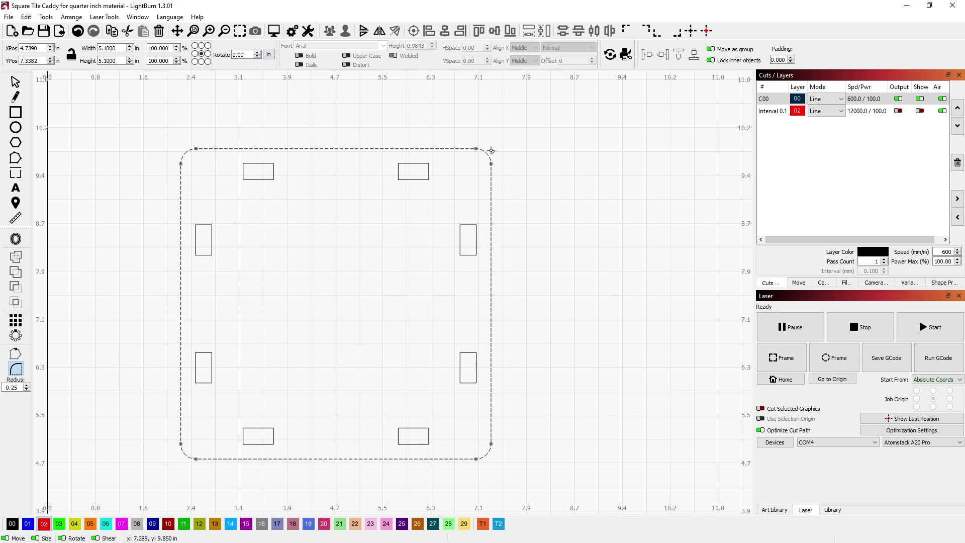
pyautogui.press('Escape')
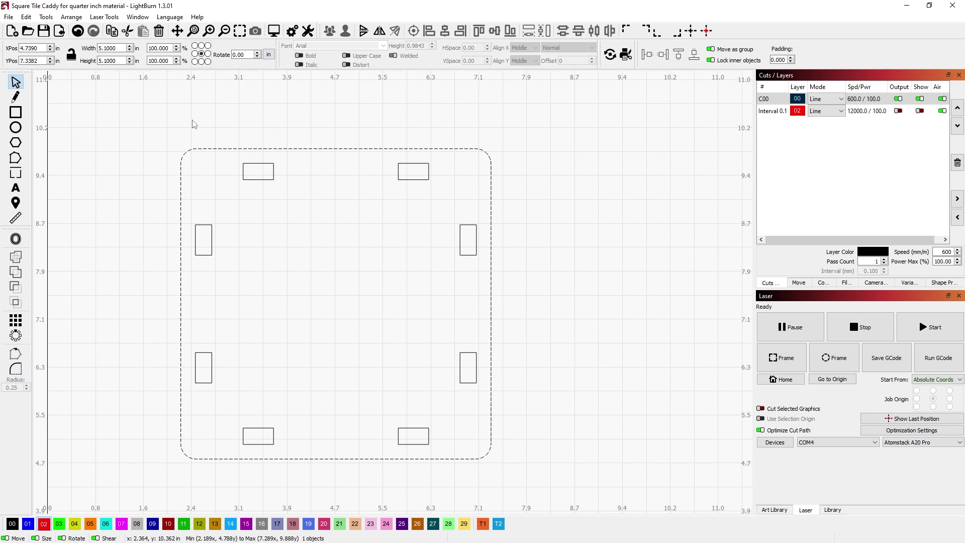
pyautogui.click(171, 150)
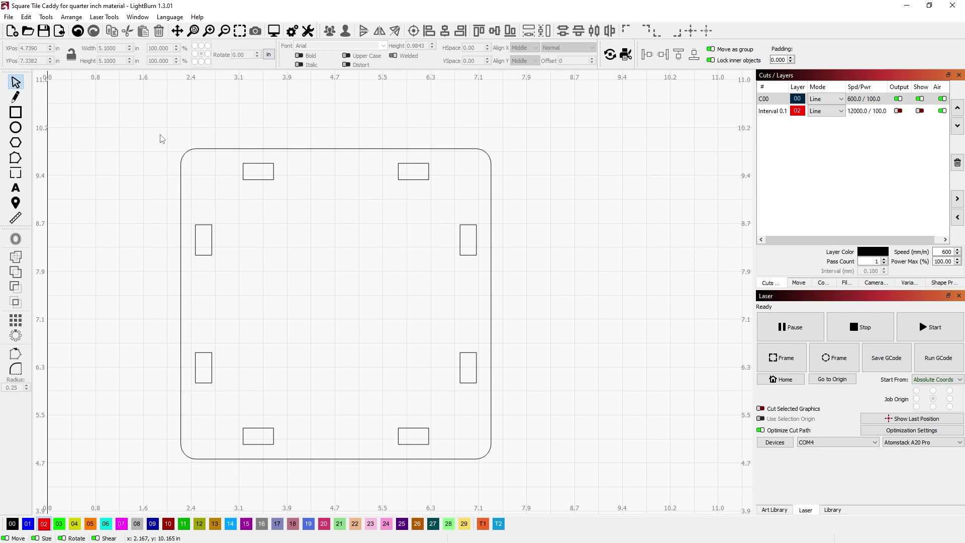